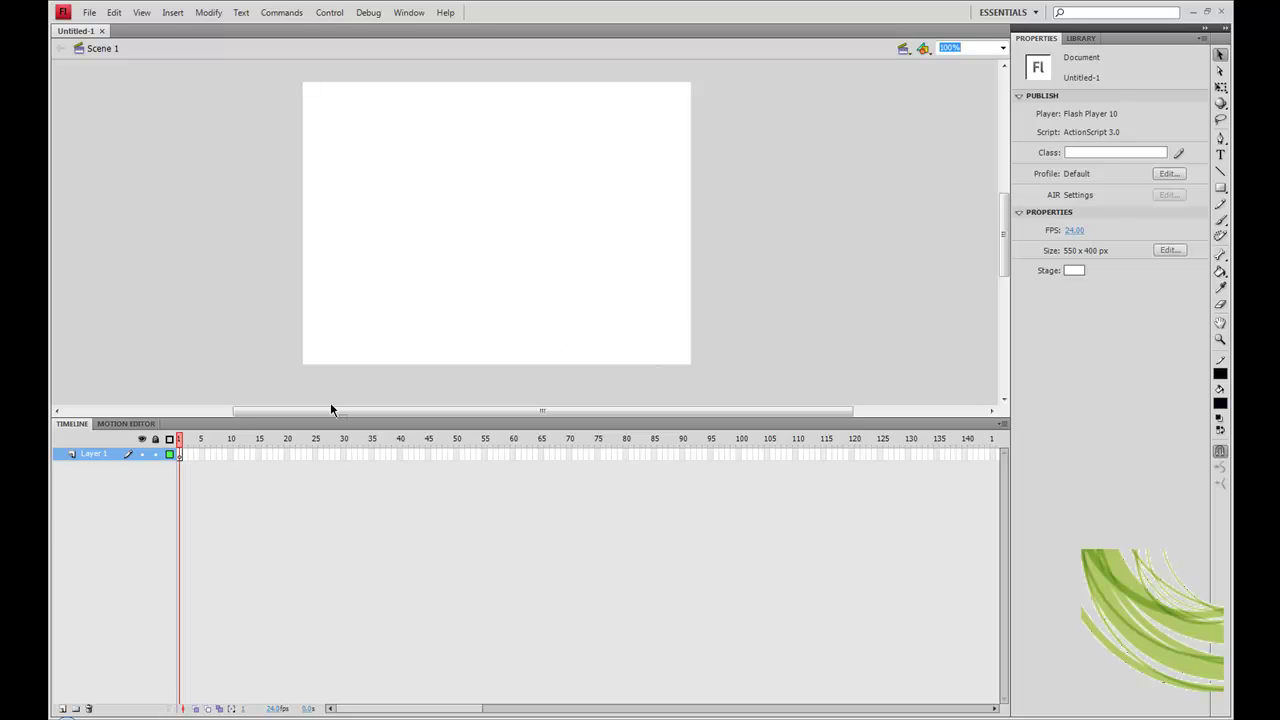
- Rename Layer 1 to 'Background'
double_click(95, 454)
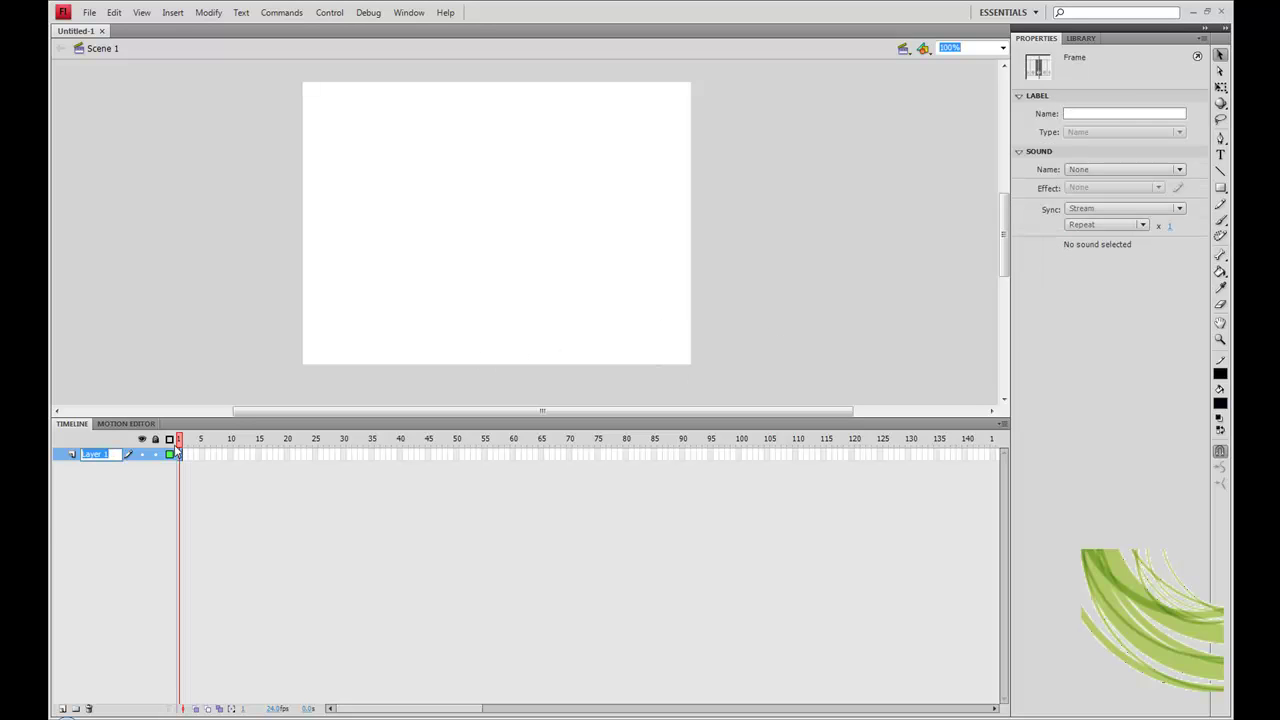
type("Backgrou")
key("Return")
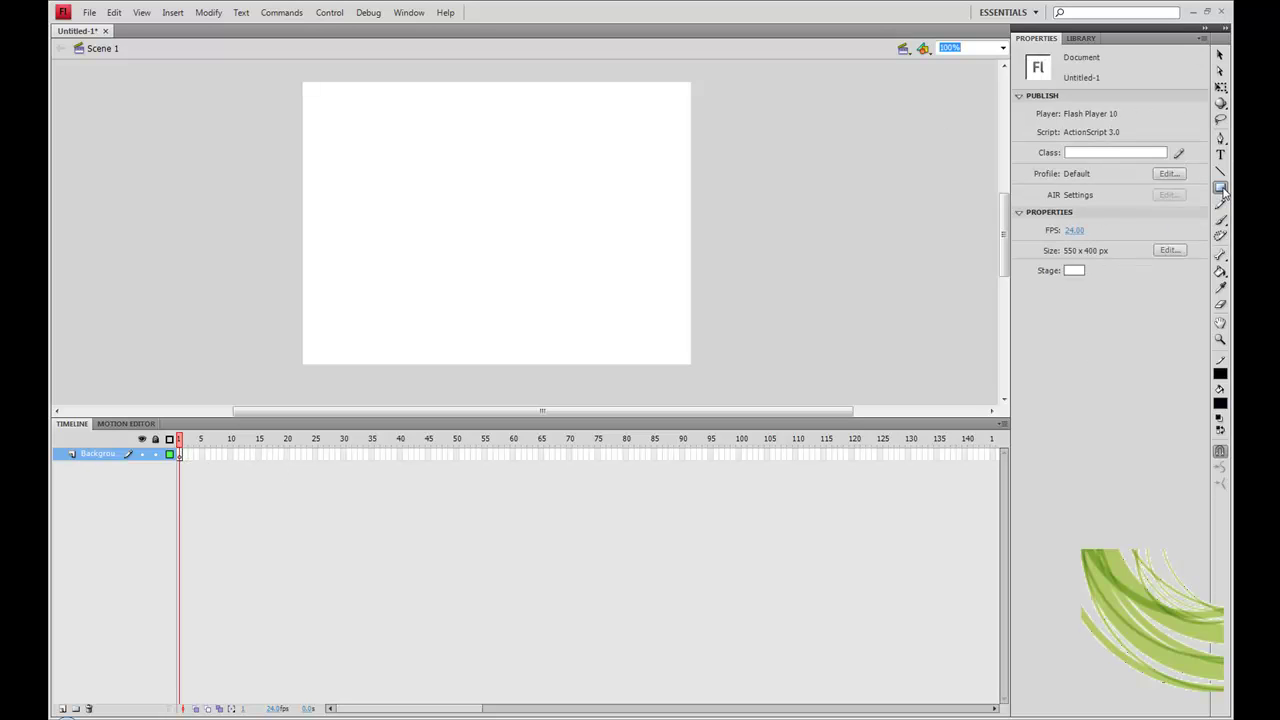
- Draw a black rectangle over the whole stage (about 554 x 400.9) and select it
left_click_drag(297, 84, 692, 366)
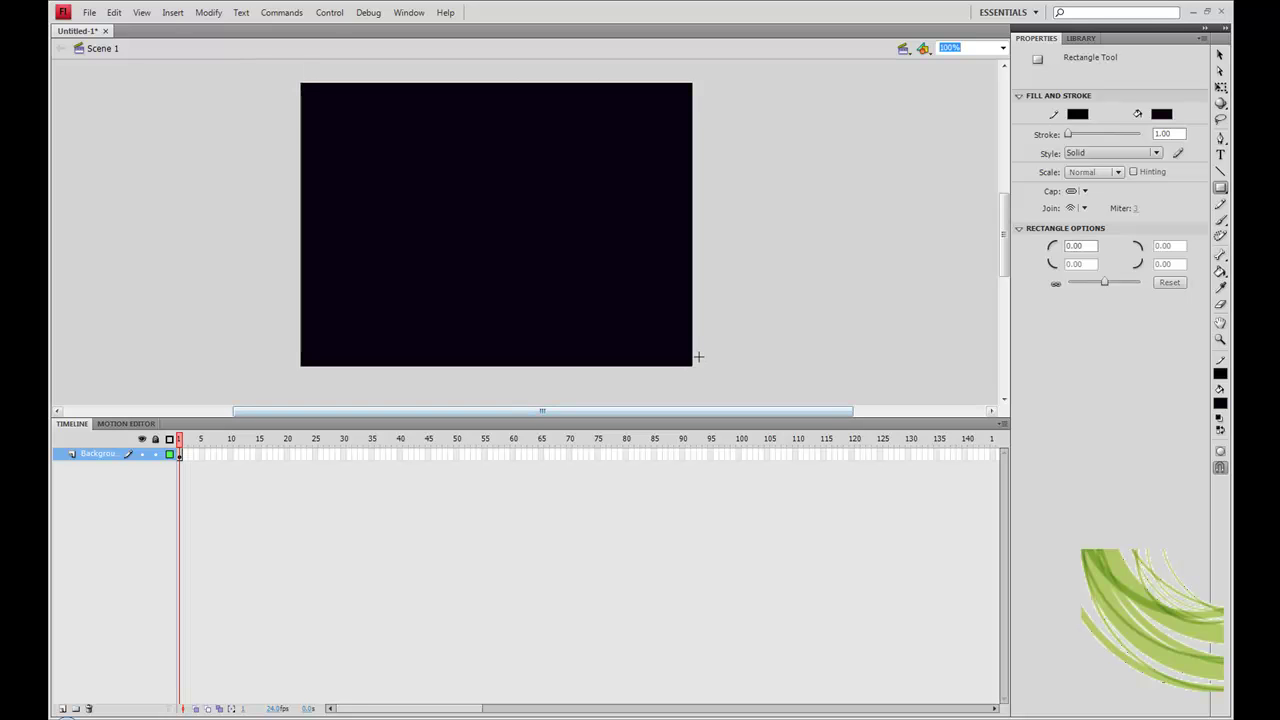
key("v")
key("ctrl+a")
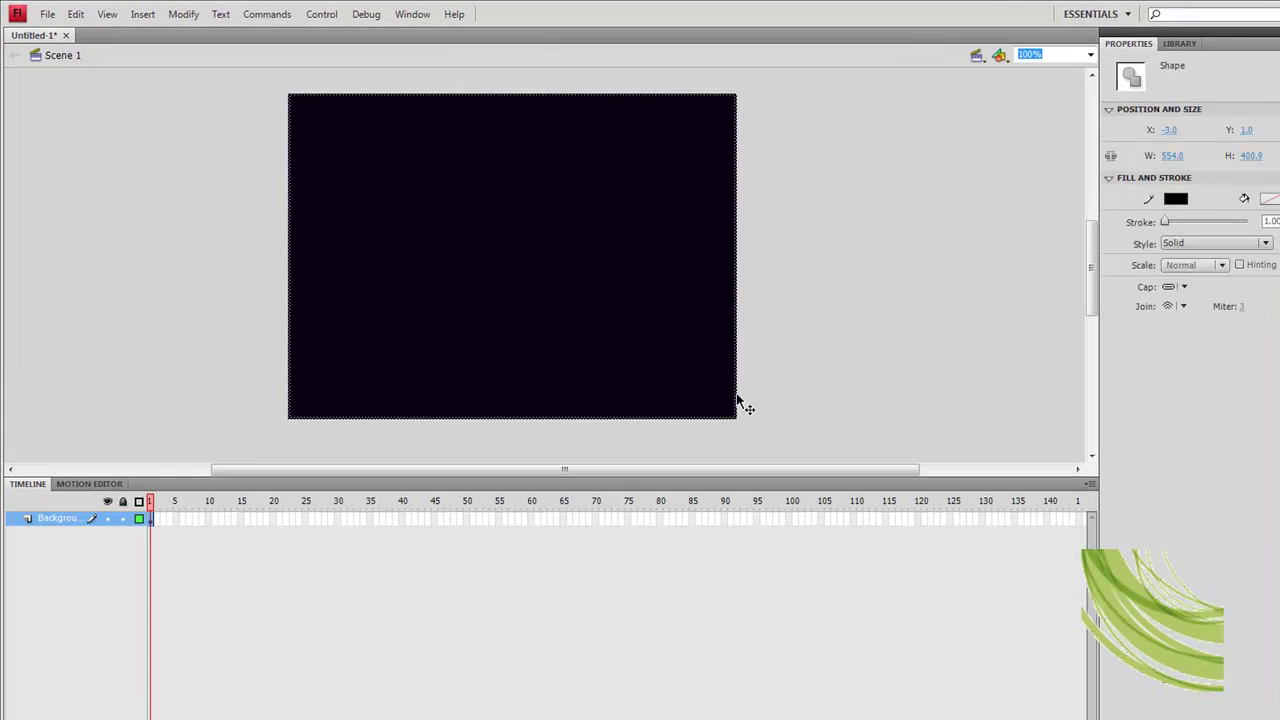
left_click(749, 386)
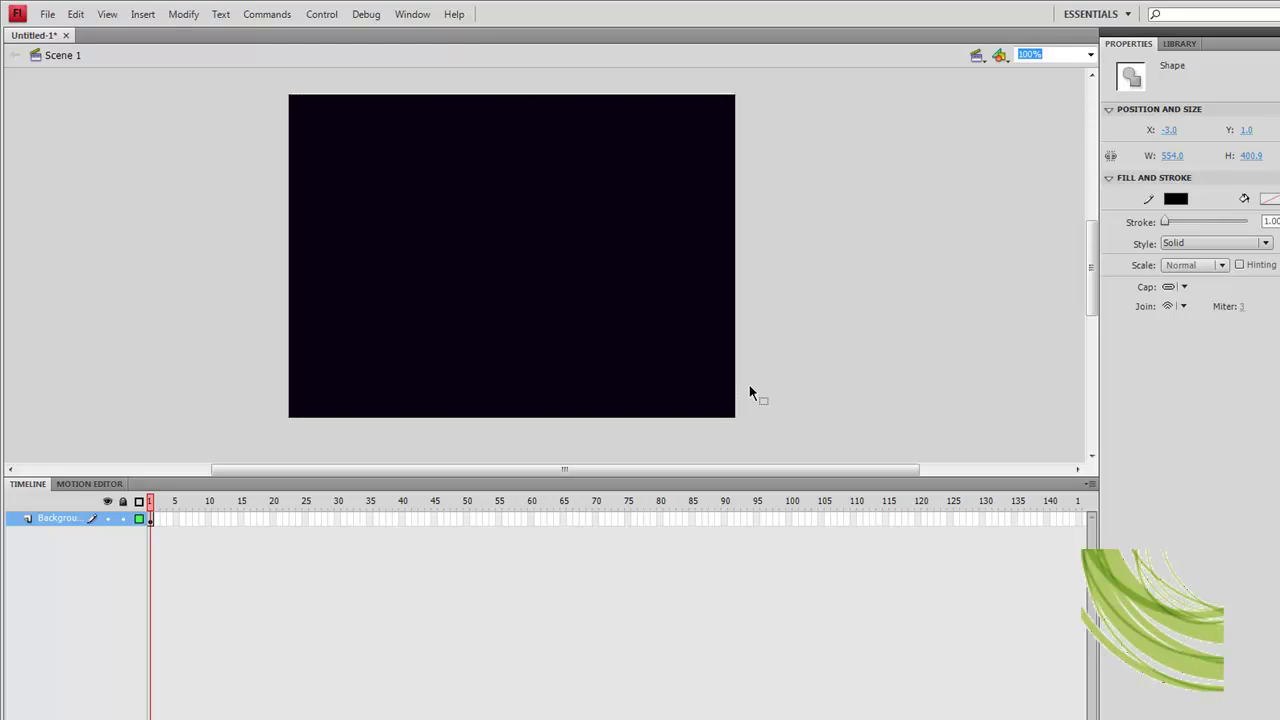
- Resize the black background rectangle to width 550 and height 400 in Properties
left_click(652, 312)
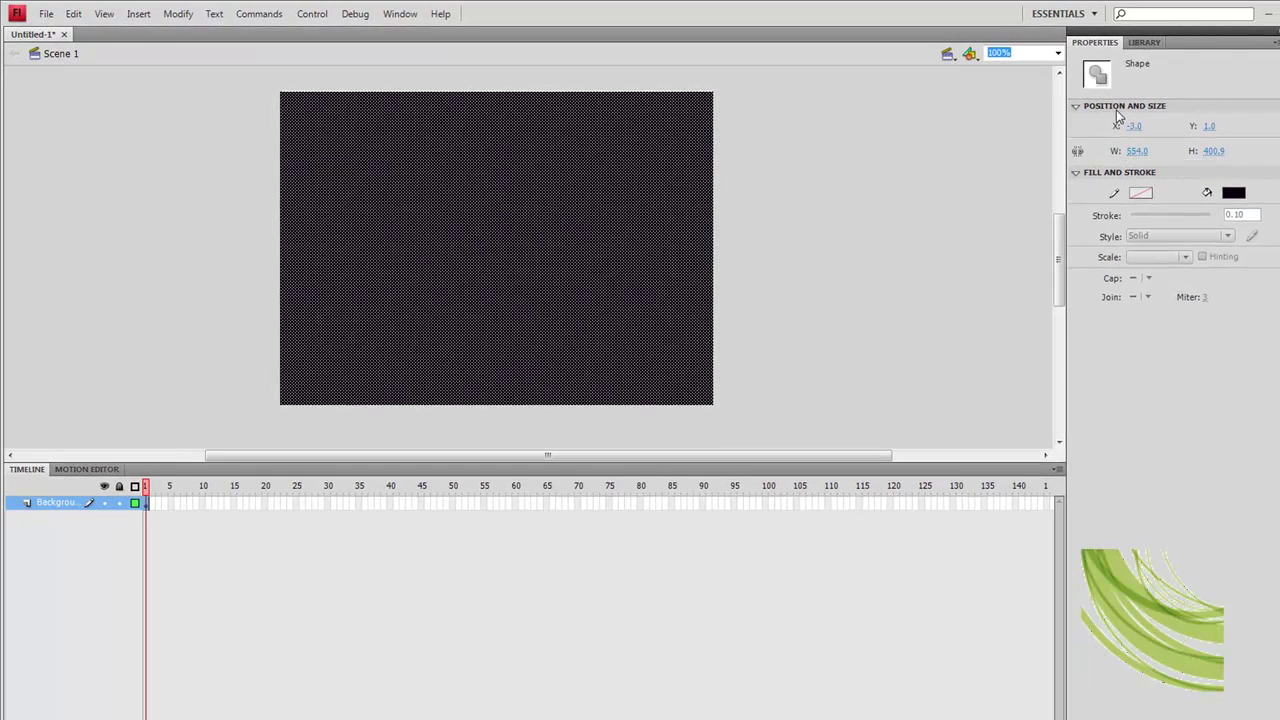
left_click(1142, 151)
type("550")
key("Return")
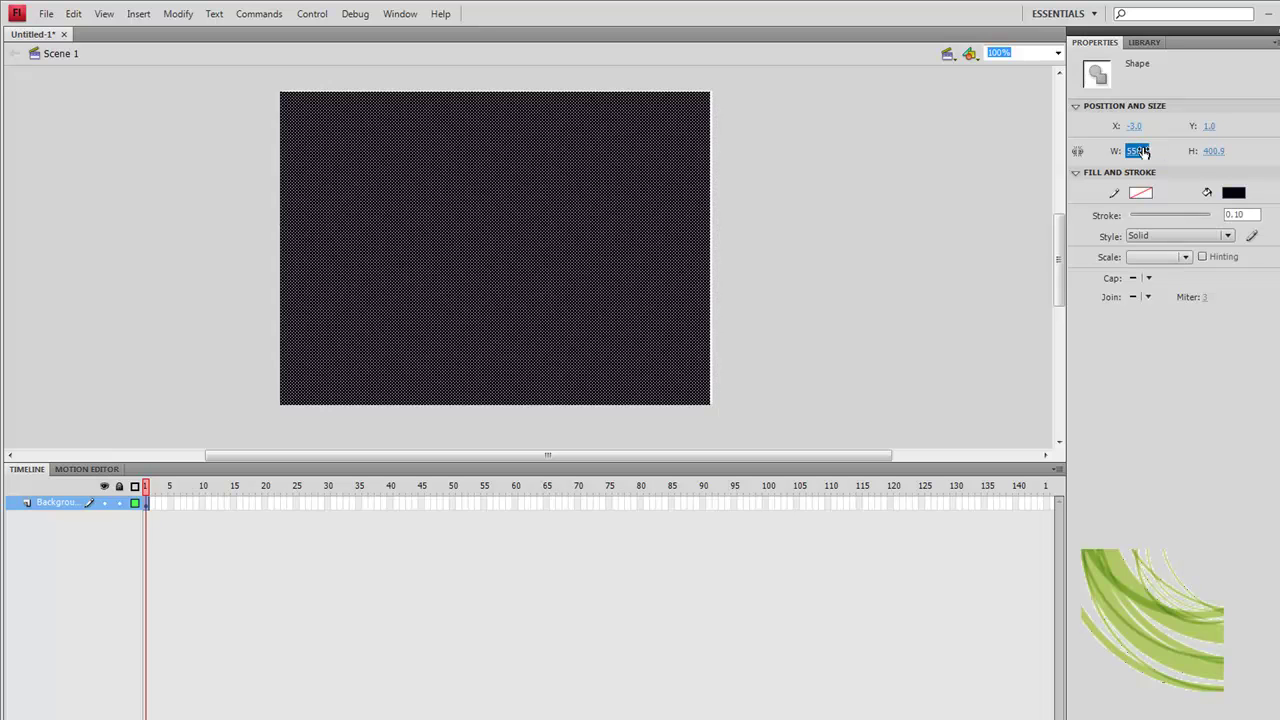
left_click(1205, 151)
type("4")
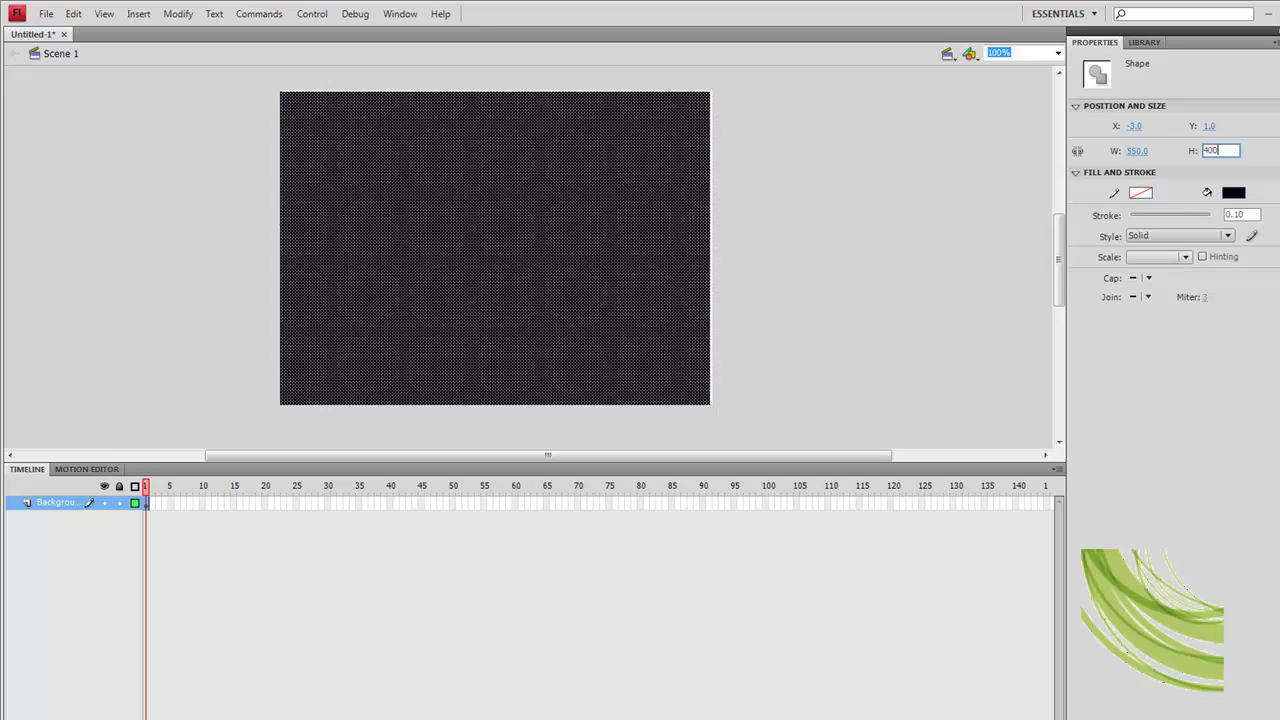
type("00")
key("Return")
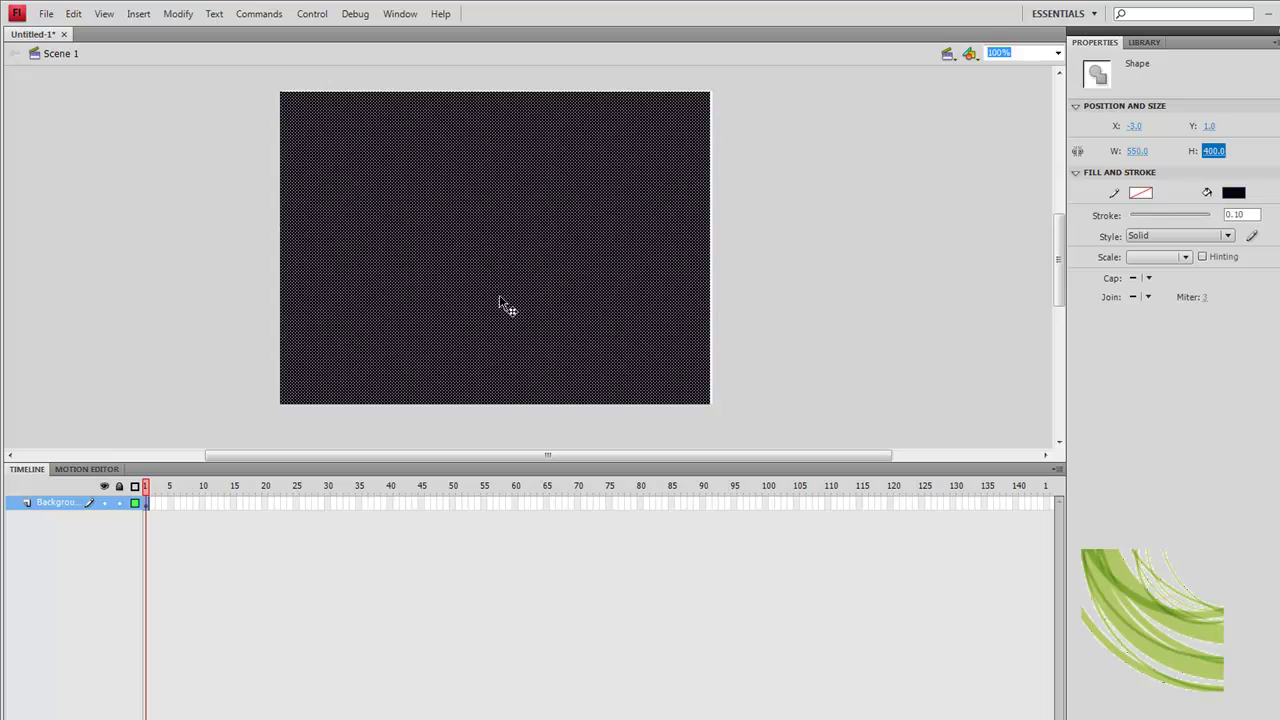
- Centre the background rectangle horizontally on the stage using the Align panel with To stage on
left_click(398, 14)
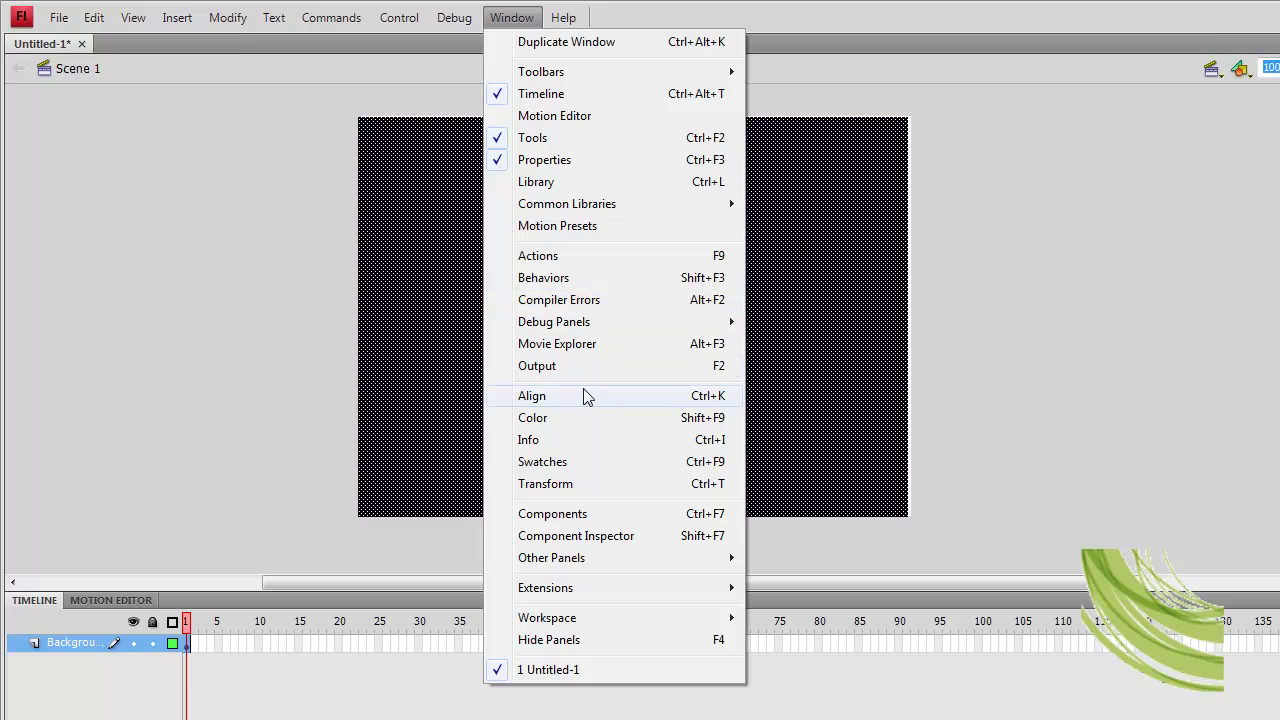
left_click(582, 396)
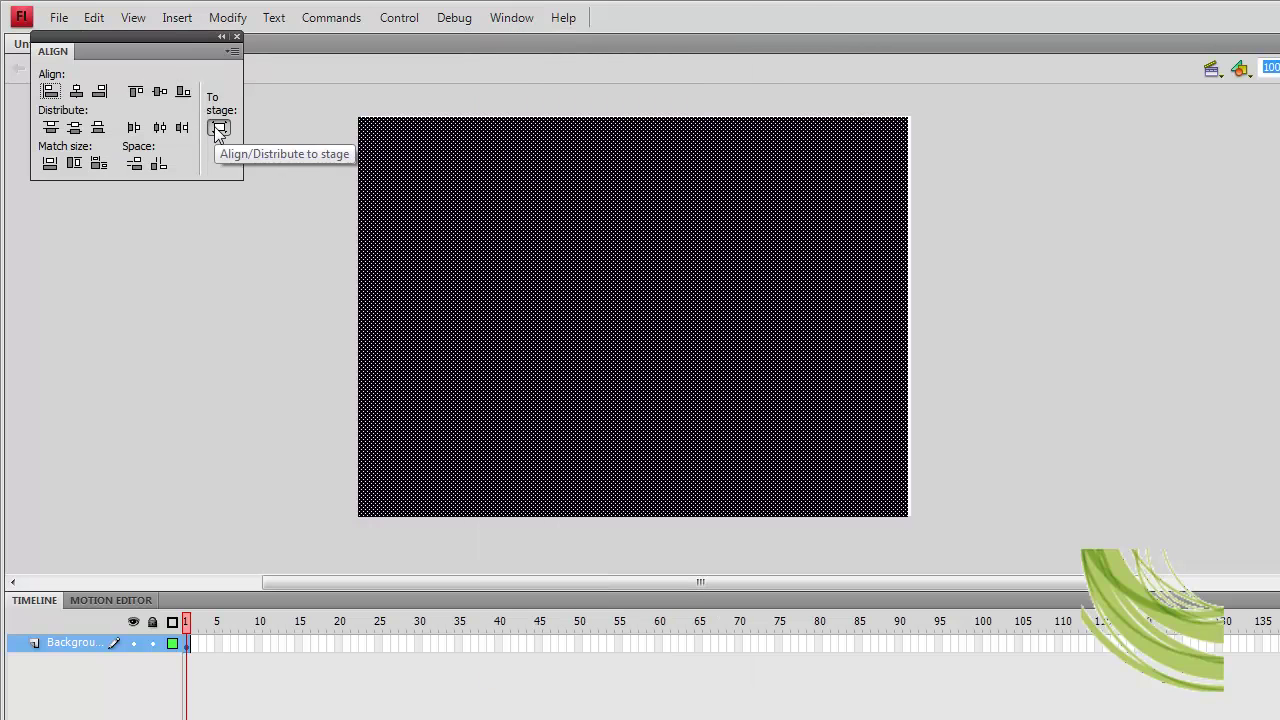
left_click(218, 130)
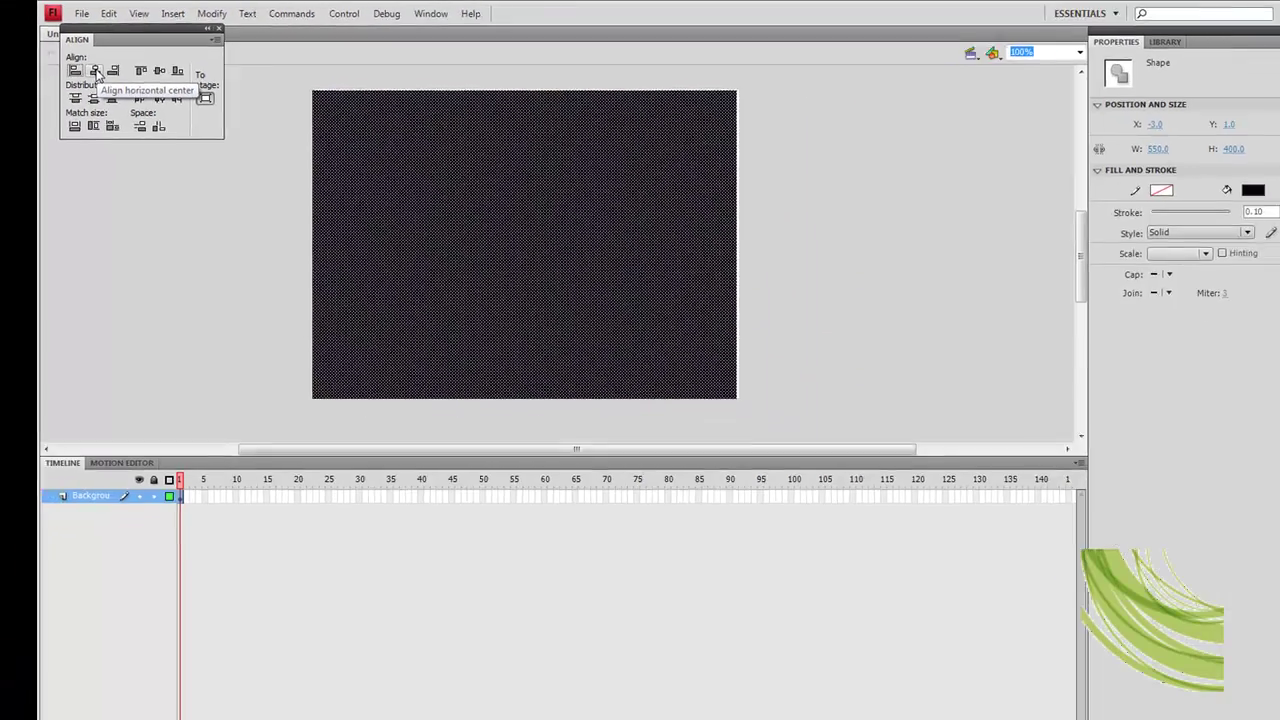
left_click(96, 72)
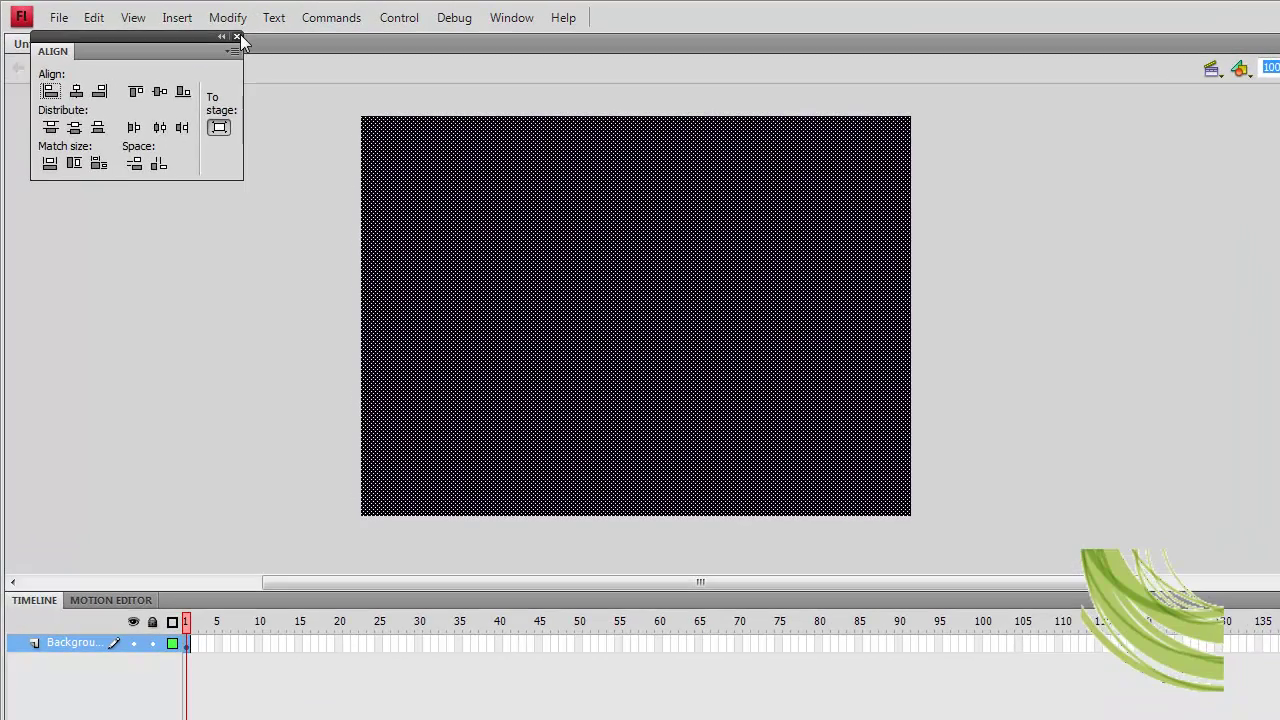
left_click(237, 37)
left_click(331, 271)
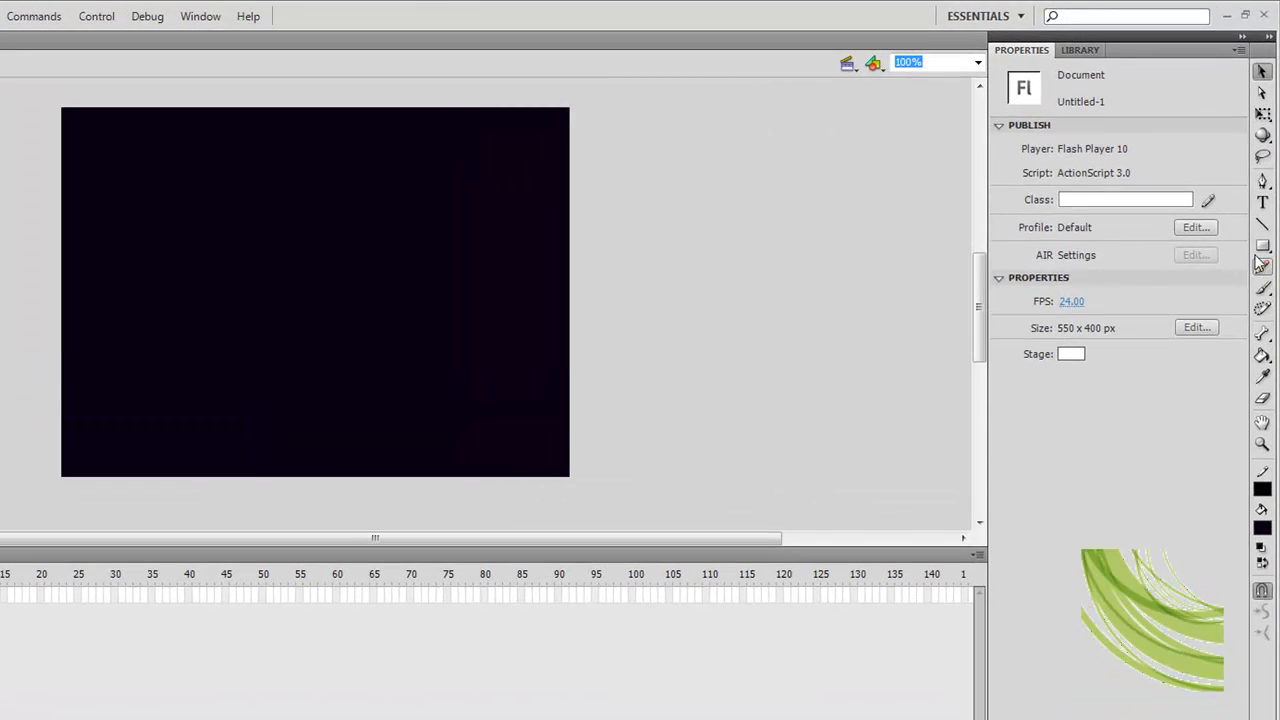
- Switch to the Paint Bucket and set the fill type to Linear gradient in the Color panel
left_click(1263, 356)
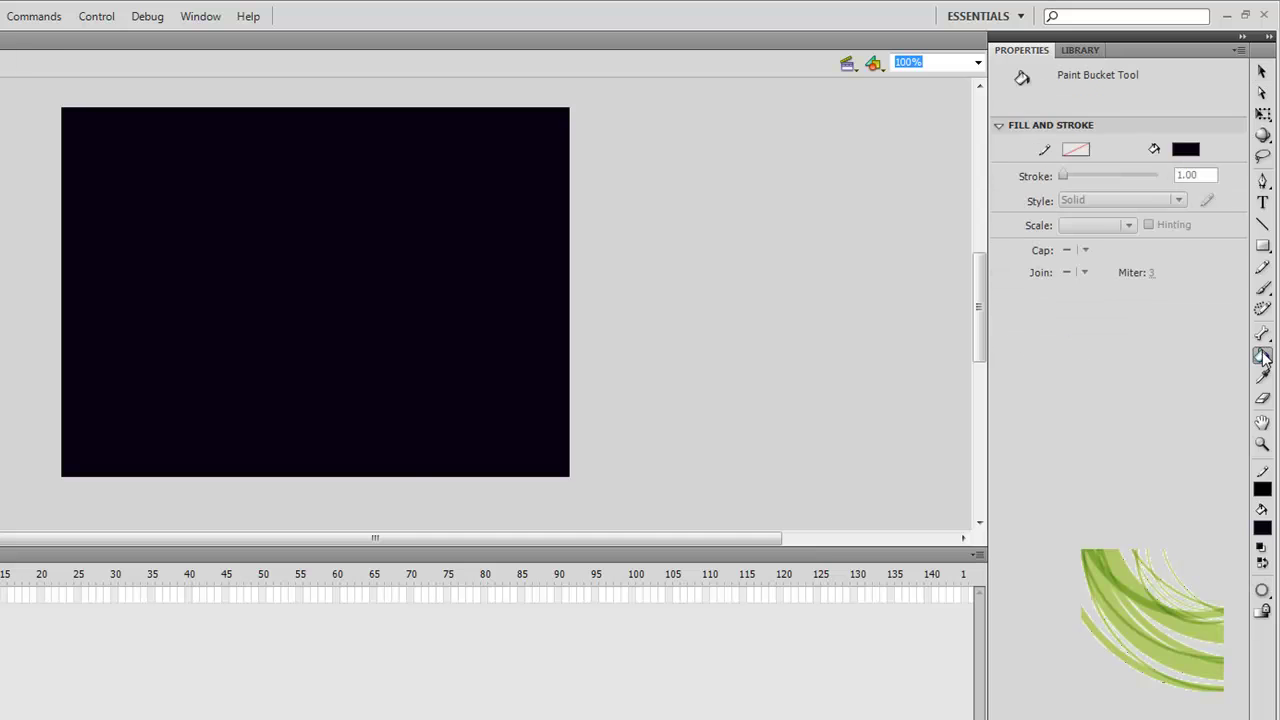
left_click(200, 18)
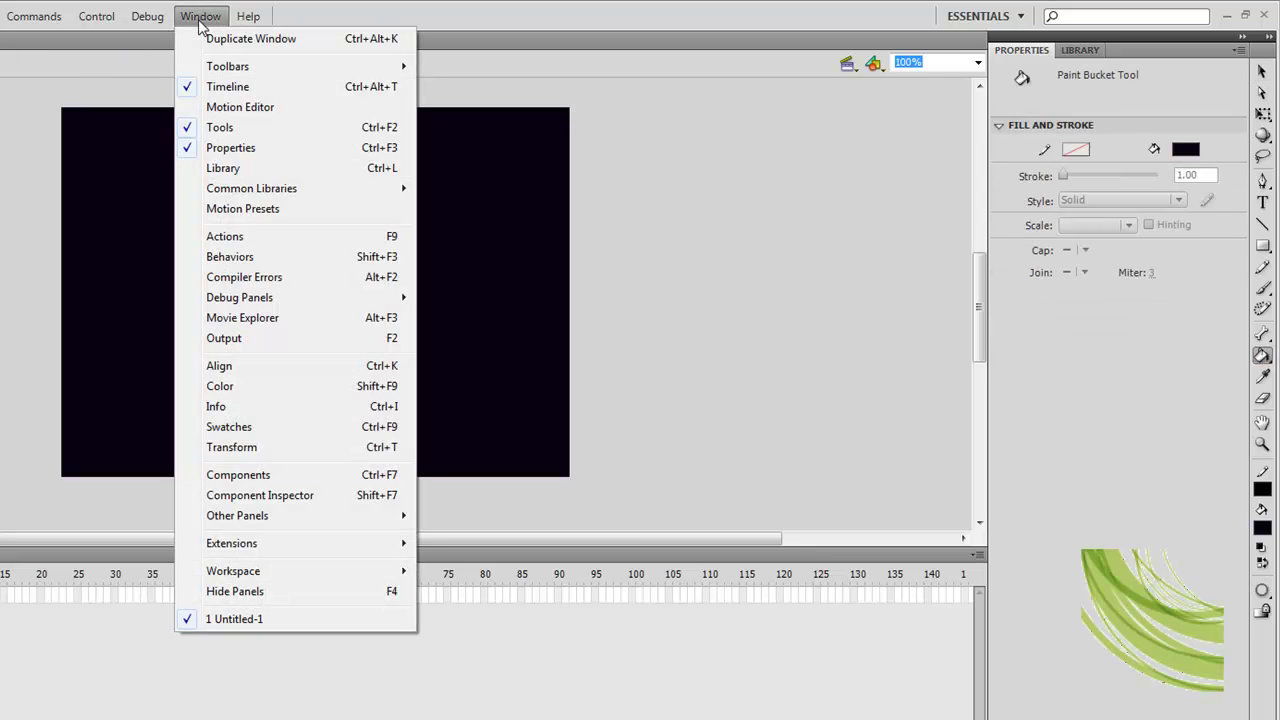
left_click(250, 387)
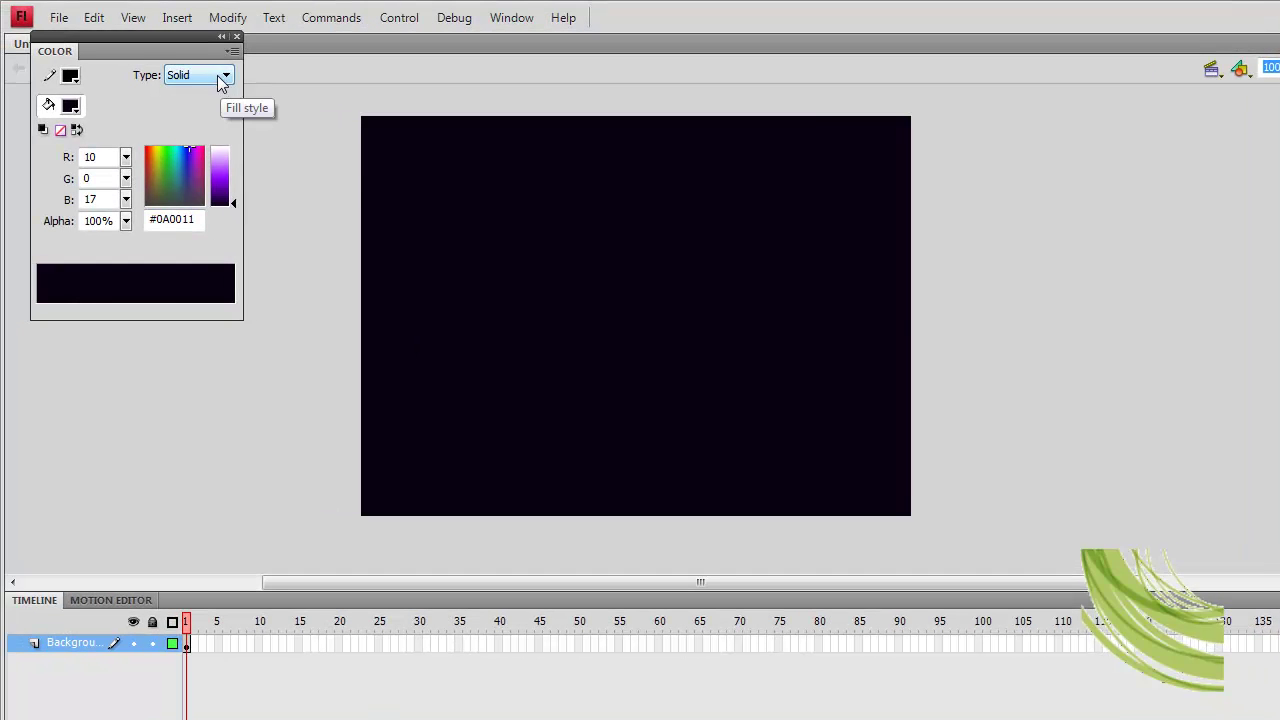
left_click(197, 77)
left_click(181, 119)
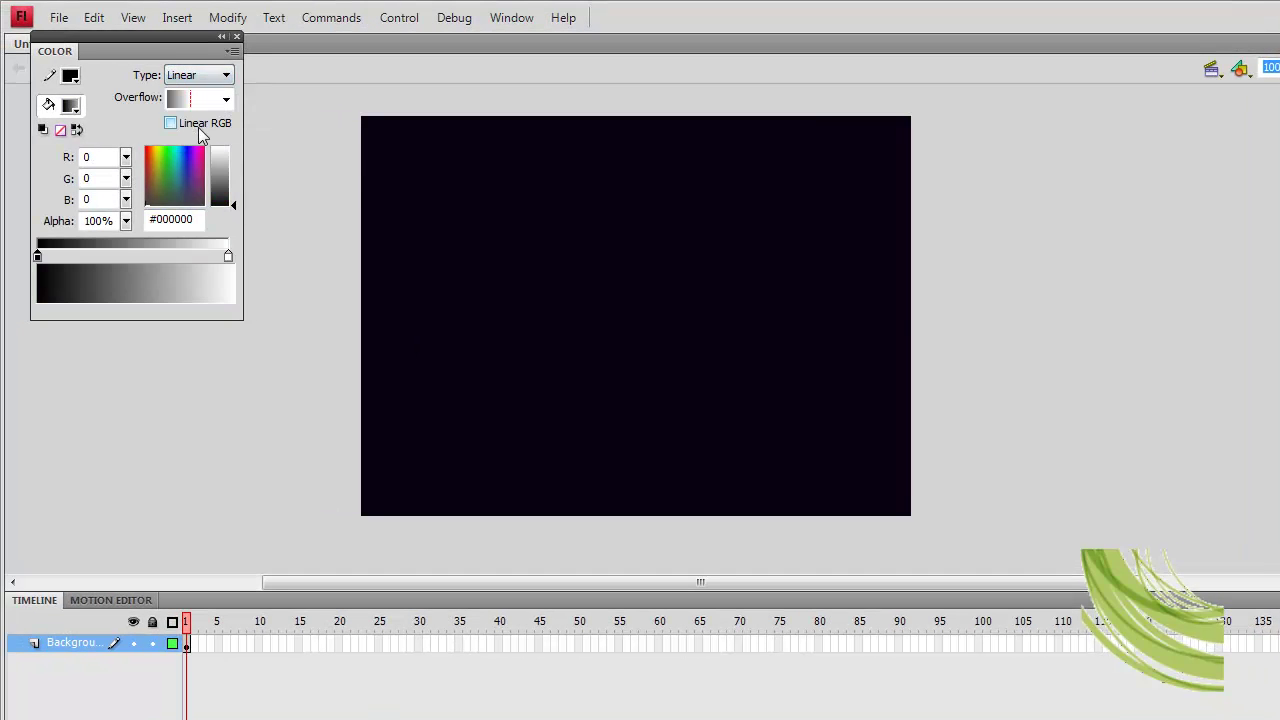
- Add gradient stops, darken the right end to black, and make the middle stop purple (#390091)
left_click(119, 292)
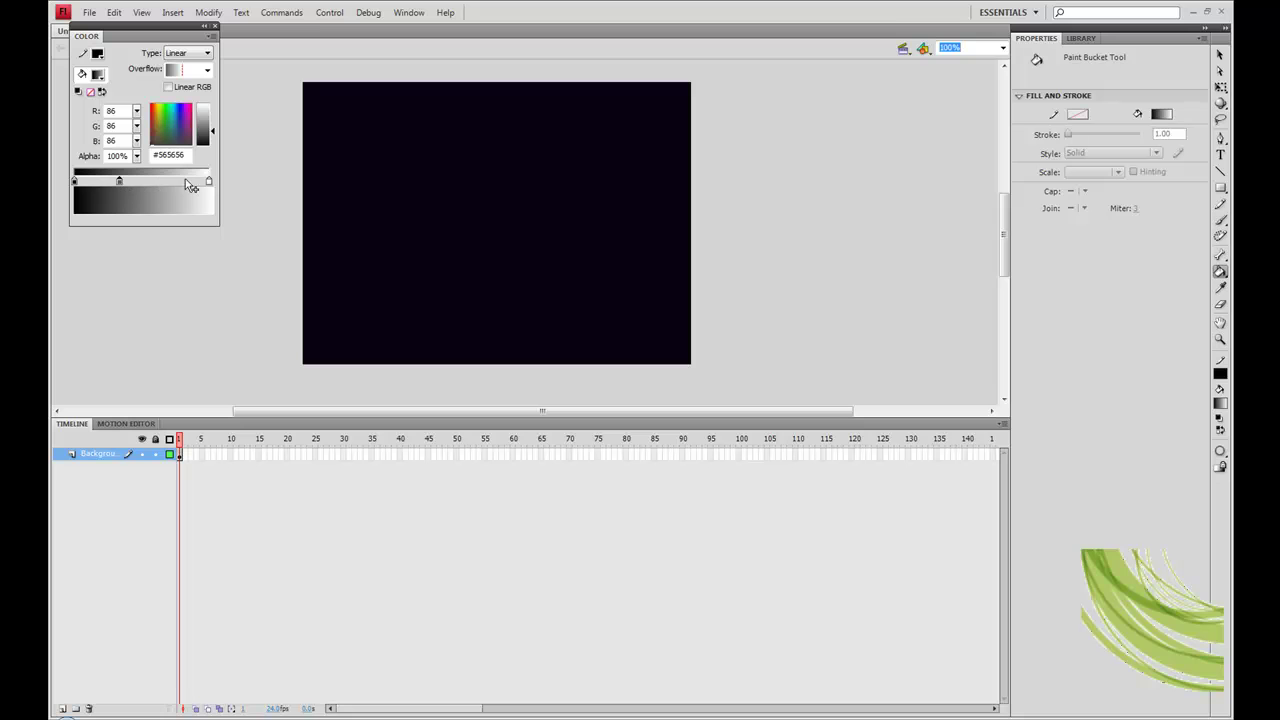
left_click(179, 186)
left_click(75, 184)
left_click(208, 183)
mouse_move(204, 104)
left_mouse_down()
mouse_move(204, 145)
mouse_move(172, 183)
mouse_move(180, 141)
mouse_move(212, 131)
left_mouse_up()
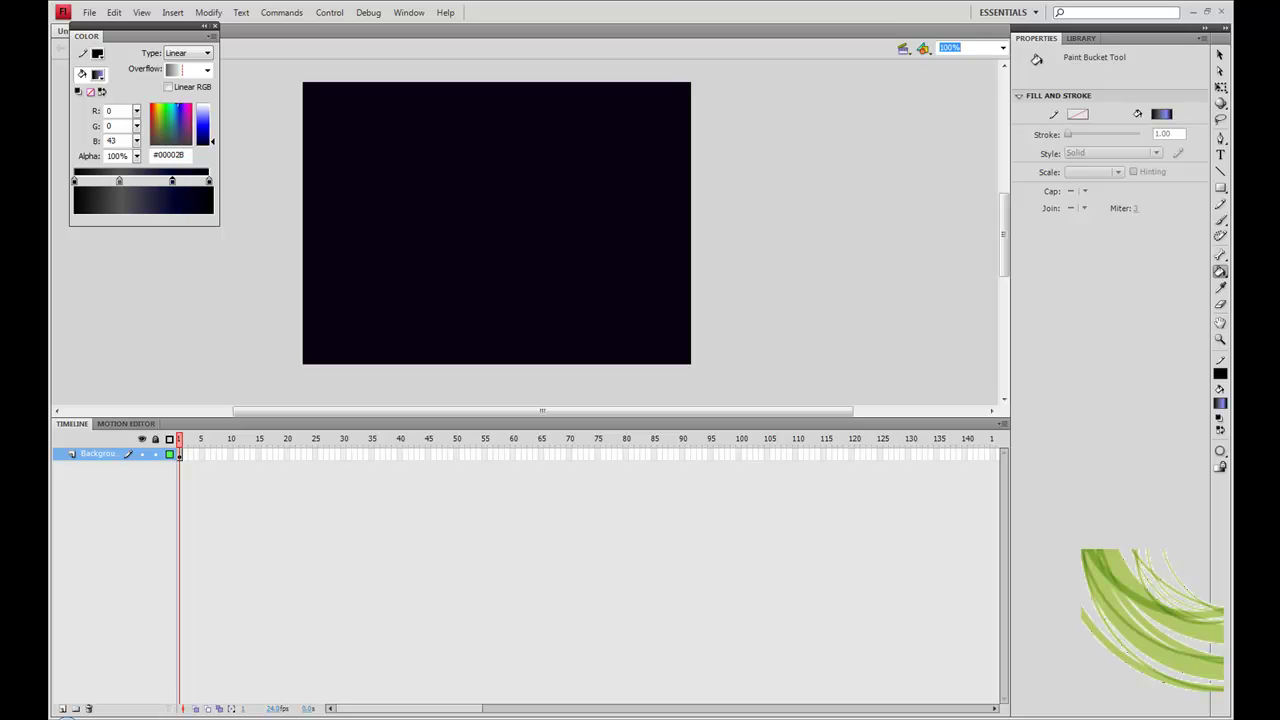
left_click_drag(212, 141, 214, 139)
left_click(181, 105)
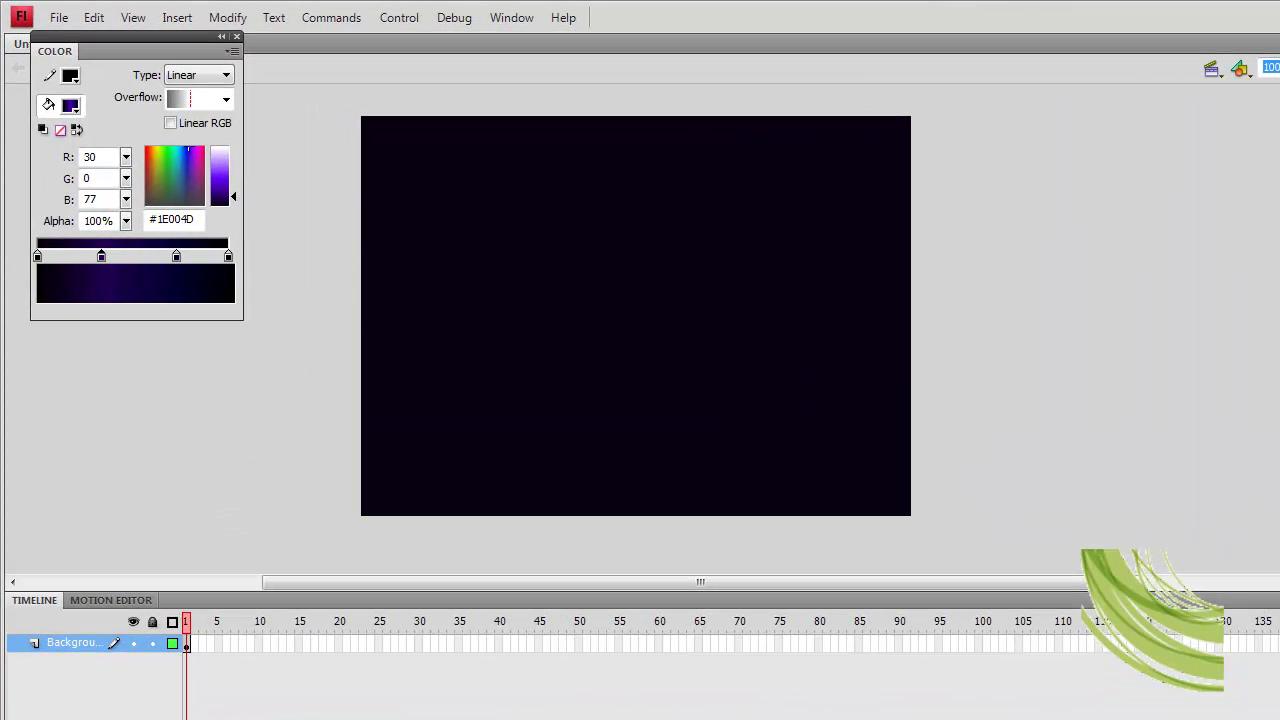
- Darken the purple stop to #11002B and fill the stage with a diagonal top-left to bottom-right gradient
left_click_drag(233, 197, 233, 205)
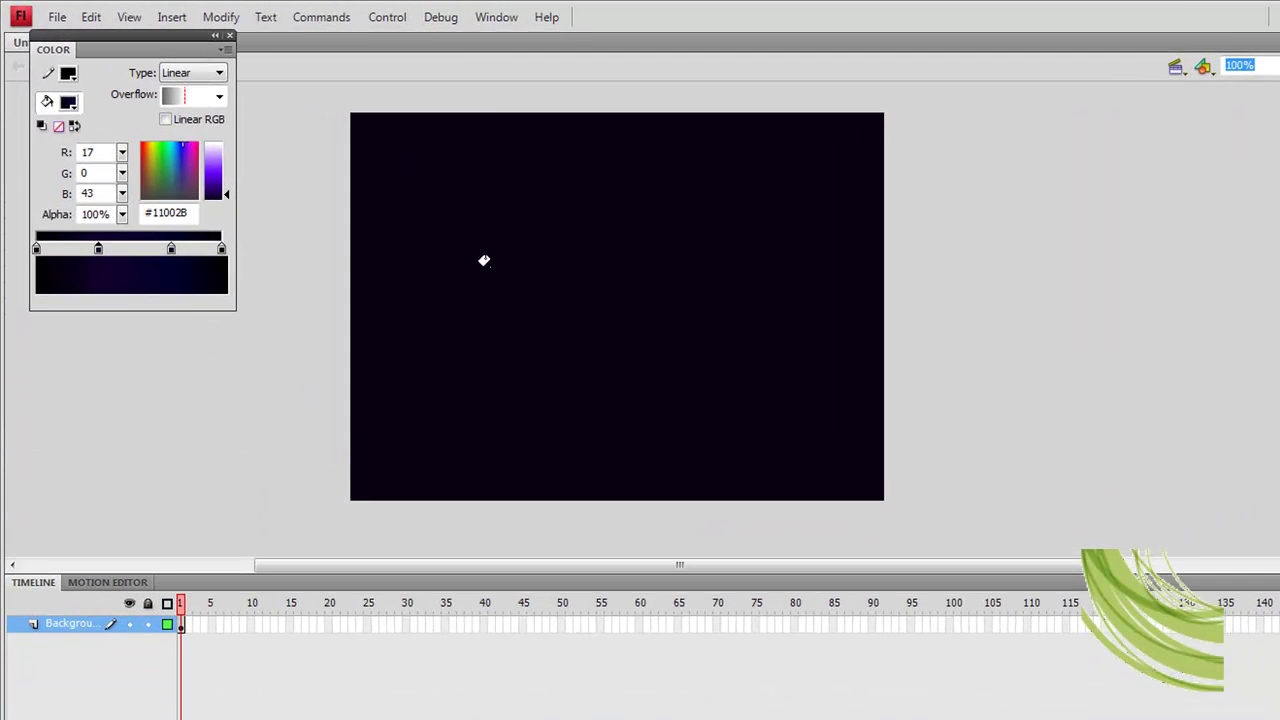
mouse_move(444, 214)
left_mouse_down()
mouse_move(671, 274)
mouse_move(891, 417)
mouse_move(916, 524)
mouse_move(500, 266)
mouse_move(160, 480)
mouse_move(523, 260)
mouse_move(966, 543)
left_mouse_up()
mouse_move(457, 177)
left_mouse_down()
mouse_move(737, 366)
mouse_move(960, 550)
left_mouse_up()
left_click_drag(409, 164, 439, 181)
left_click_drag(520, 256, 554, 300)
left_click_drag(401, 139, 831, 481)
- Darken the third and purple gradient stops further and refill the stage
left_click(171, 250)
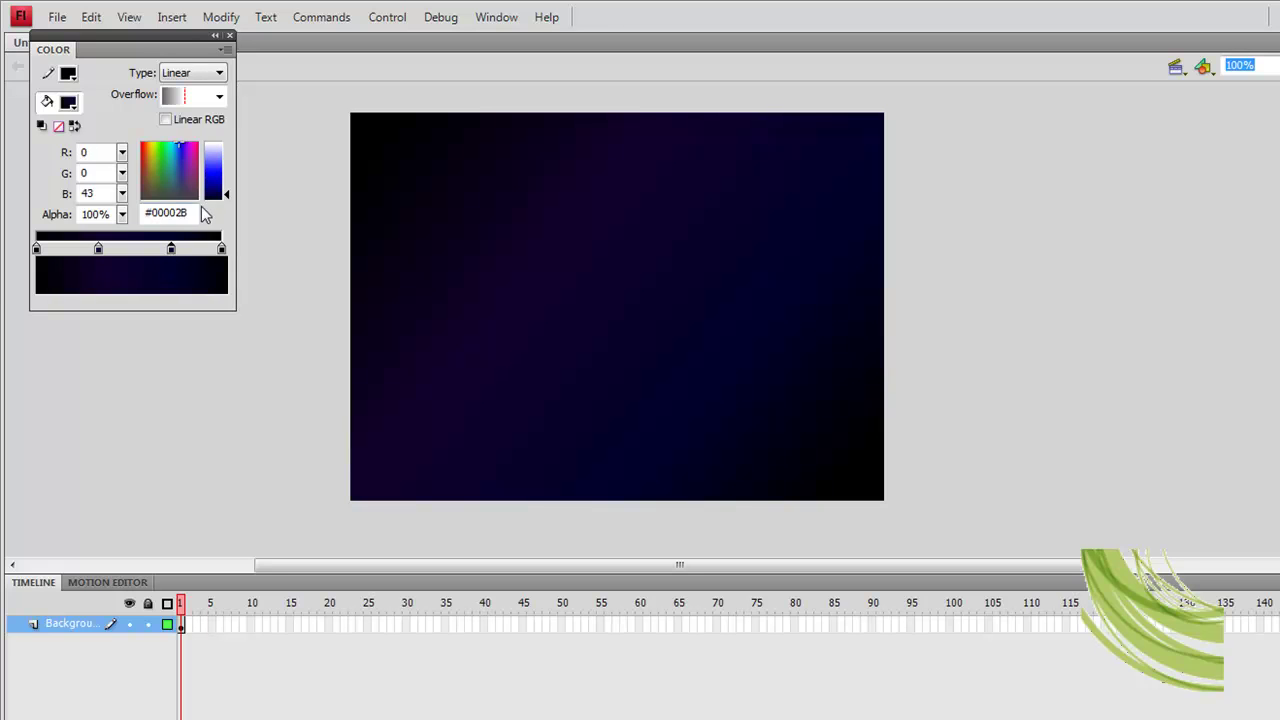
left_click_drag(230, 194, 230, 197)
left_click_drag(429, 166, 531, 243)
left_click(98, 249)
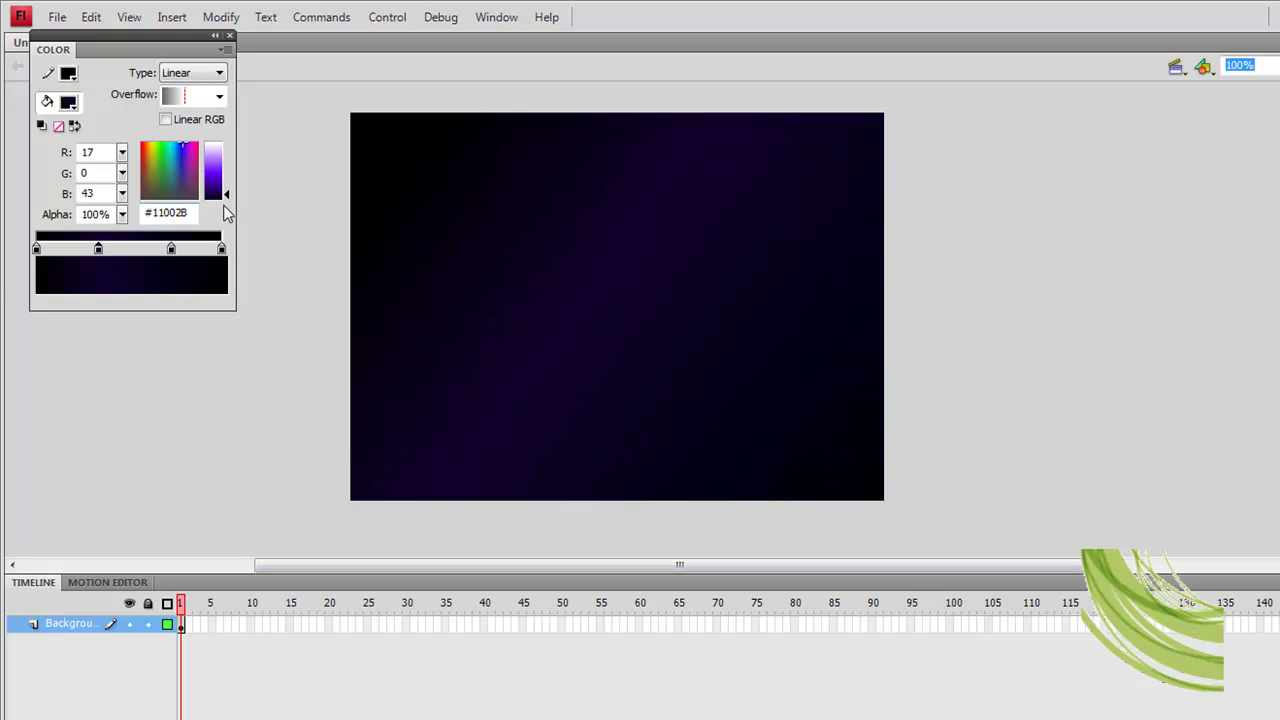
left_click_drag(227, 194, 227, 196)
left_click(481, 180)
- Adjust the stops to #0D0022 and re-angle the gradient diagonally toward the lower right
left_click(171, 248)
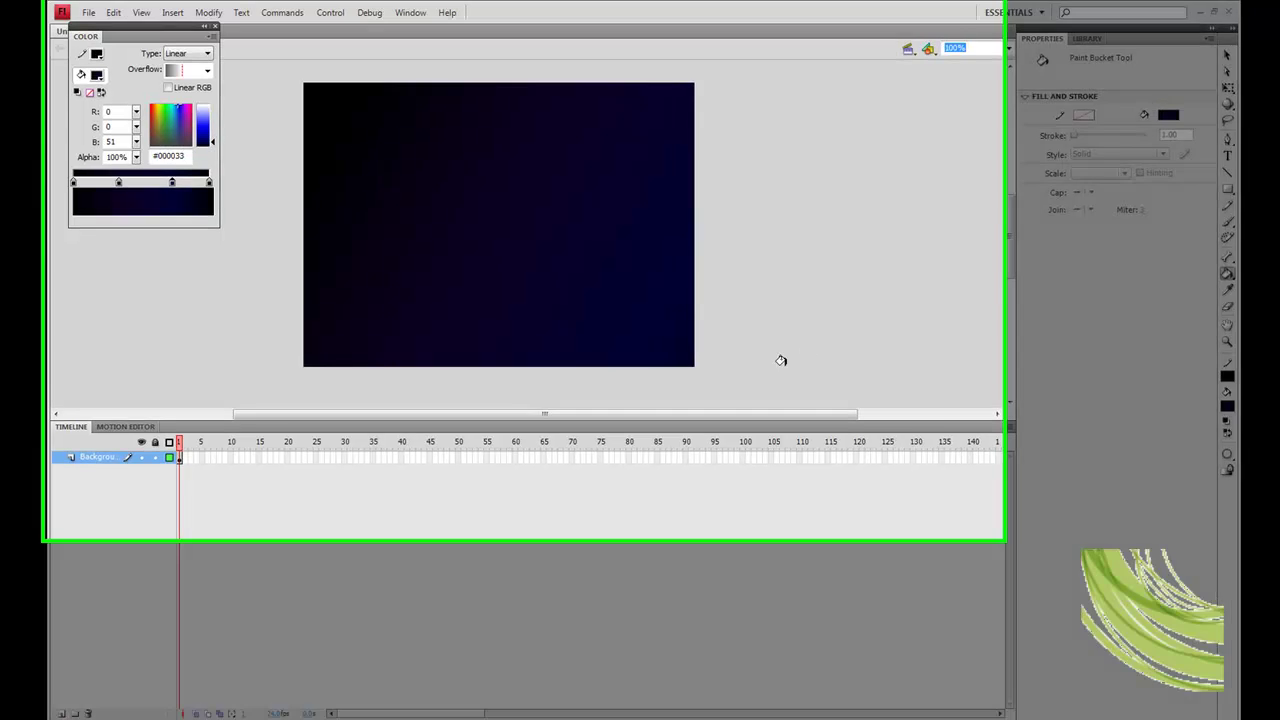
left_click_drag(385, 136, 520, 319)
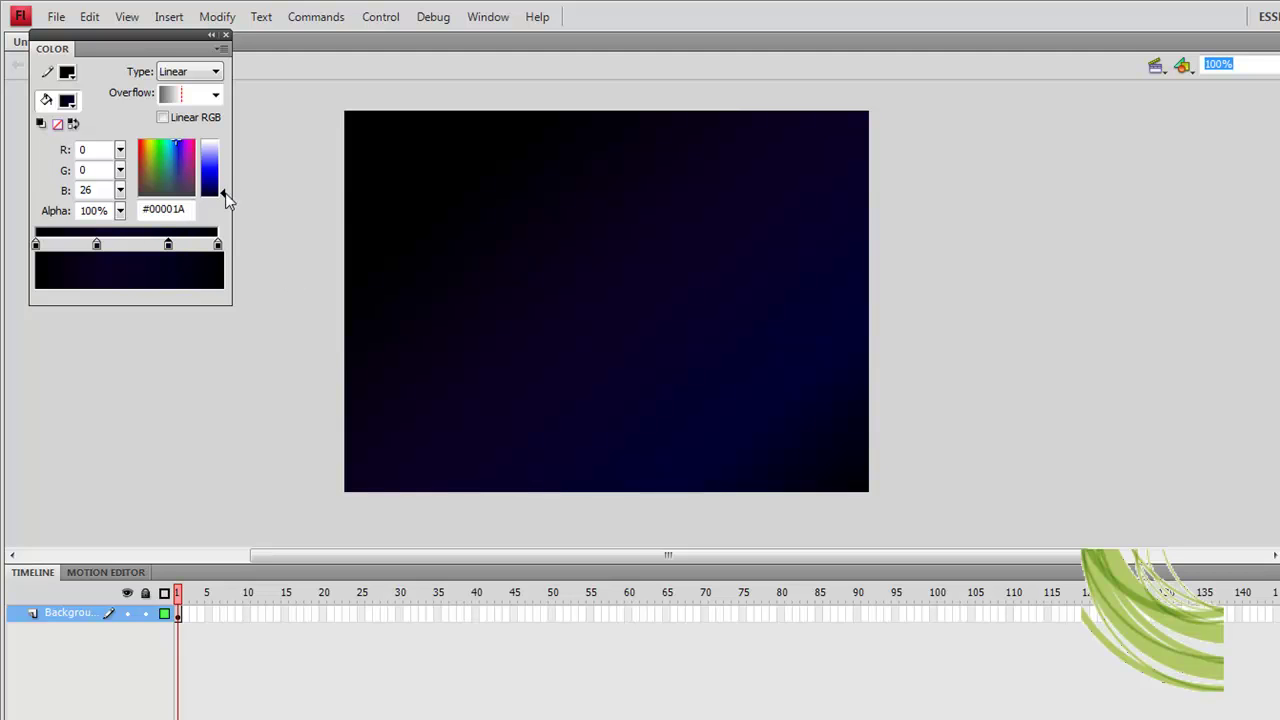
left_click_drag(423, 157, 851, 491)
left_click(99, 246)
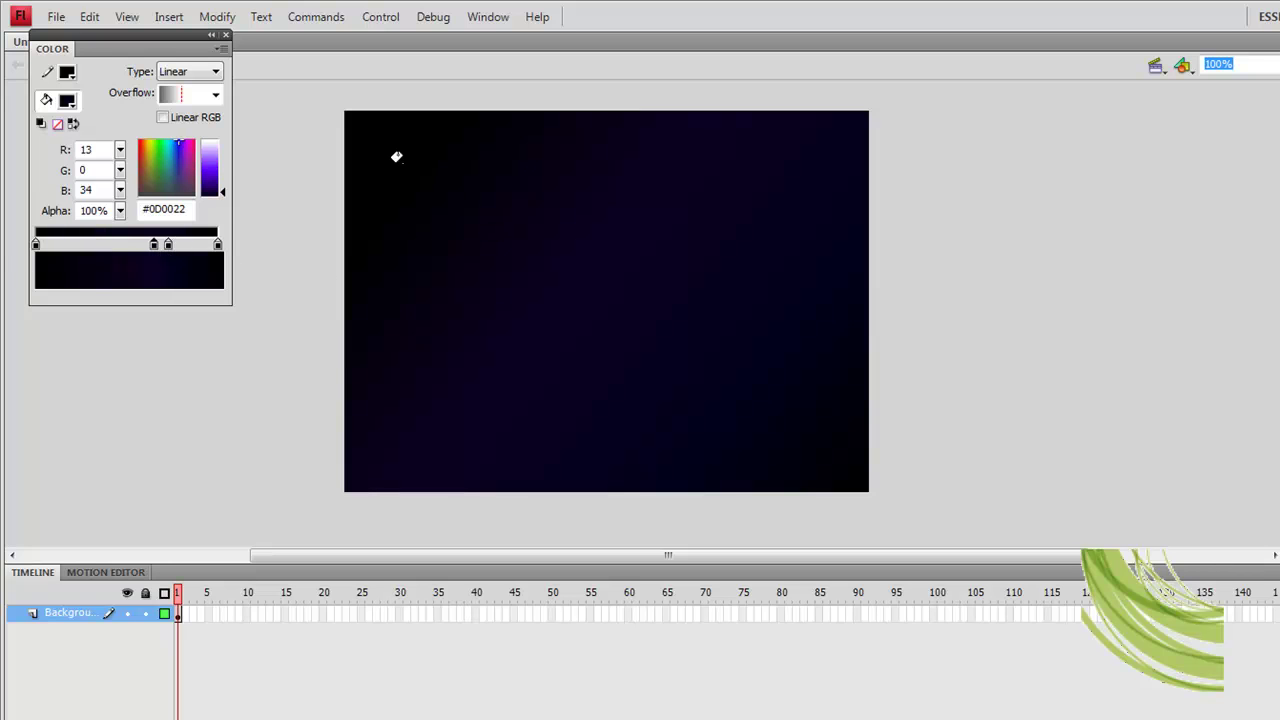
left_click_drag(351, 136, 729, 383)
left_click_drag(467, 226, 752, 393)
left_click(354, 255)
left_click_drag(407, 157, 416, 205)
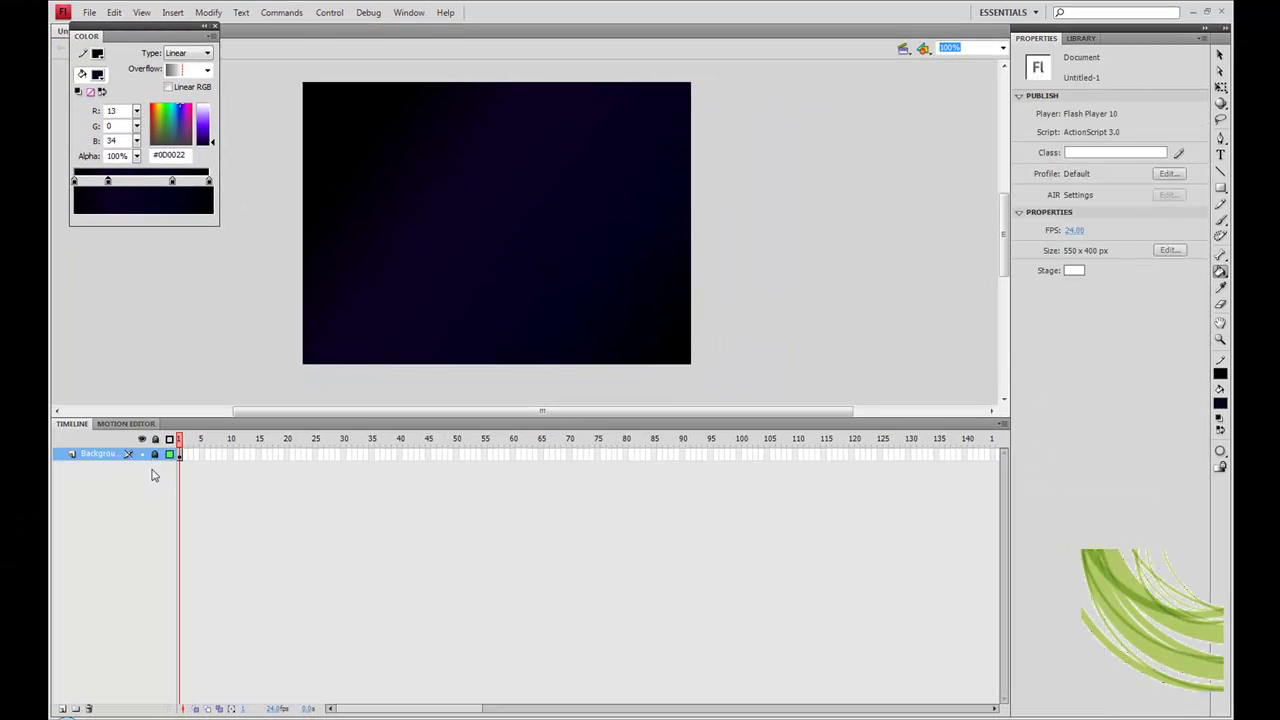
- Add a new layer named 'Stars' above Background, close the Color panel, and pick the Spray Brush
left_click(62, 708)
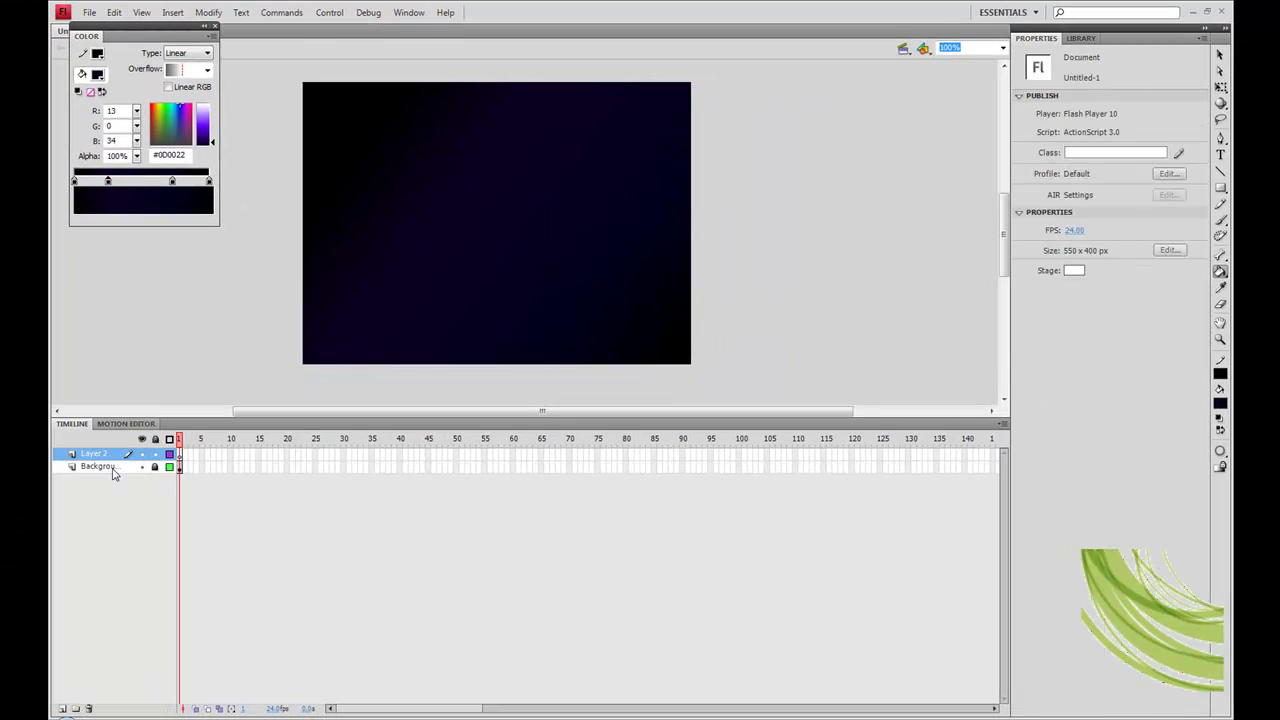
double_click(107, 458)
type("Stars")
key("Return")
left_click(214, 27)
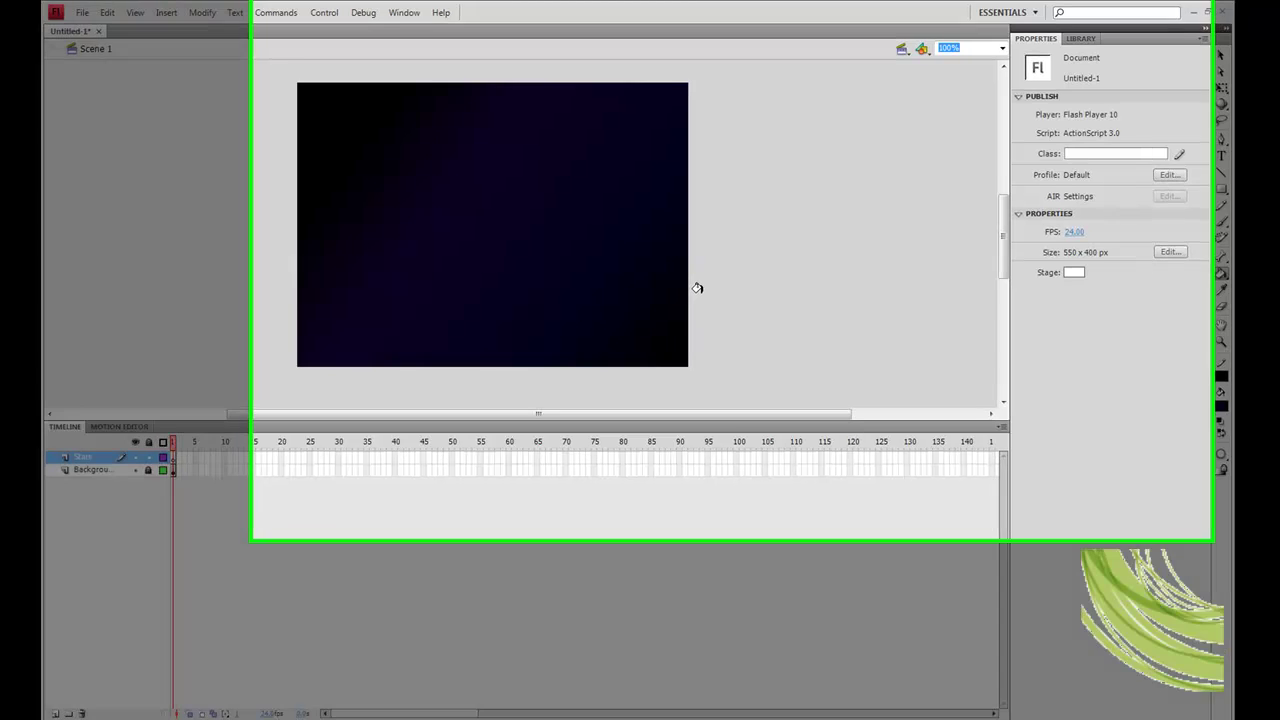
key("b")
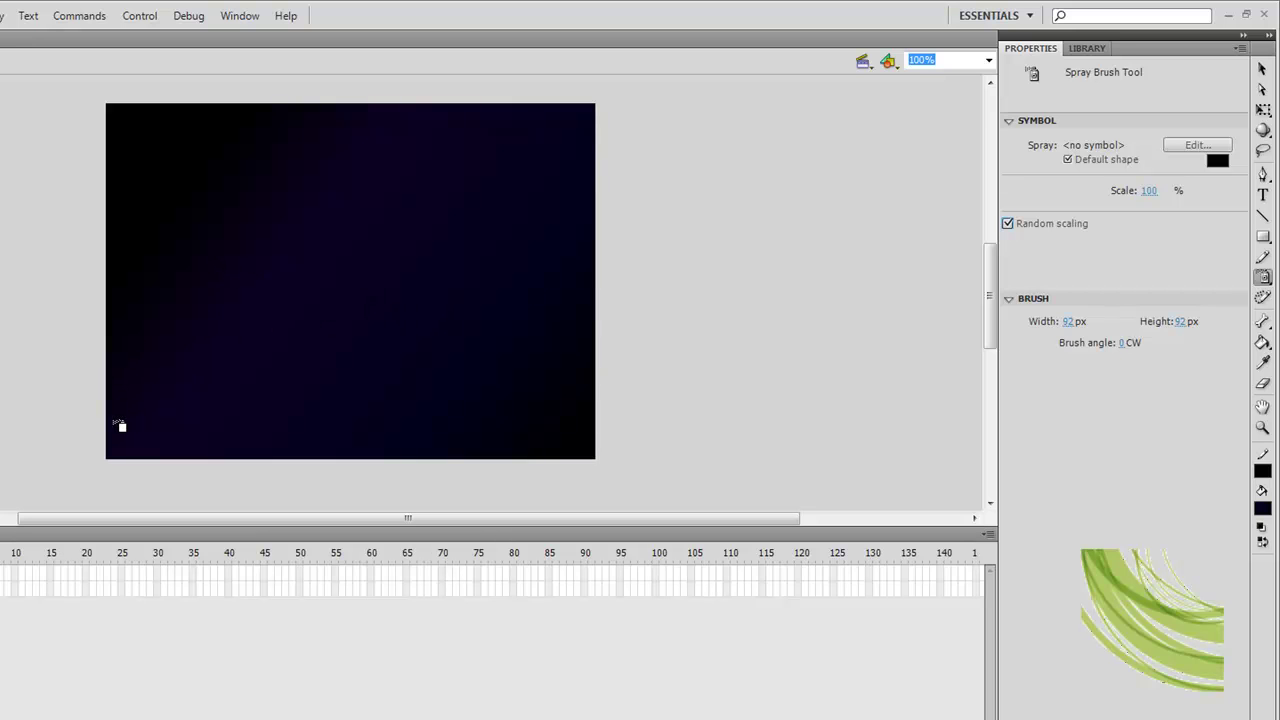
- Set the spray colour to white (#FFFFFF) and spray star dots across the whole stage
left_click_drag(131, 417, 84, 425)
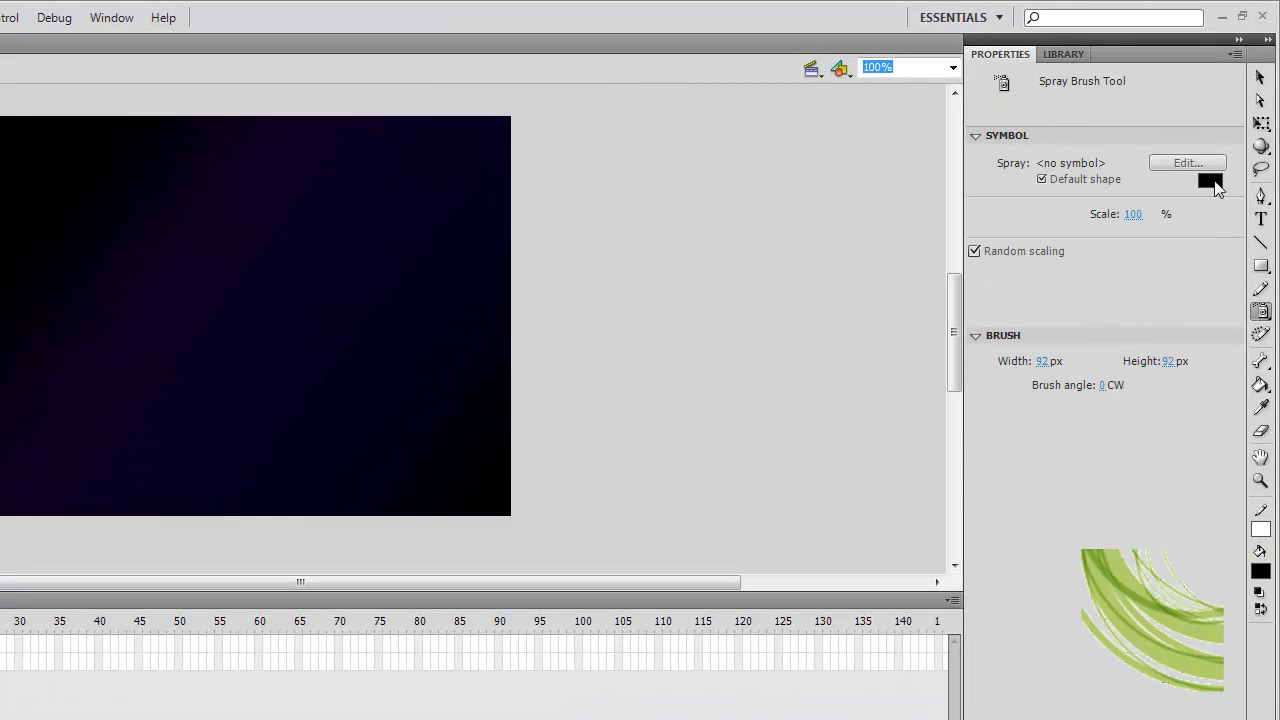
left_click(1210, 180)
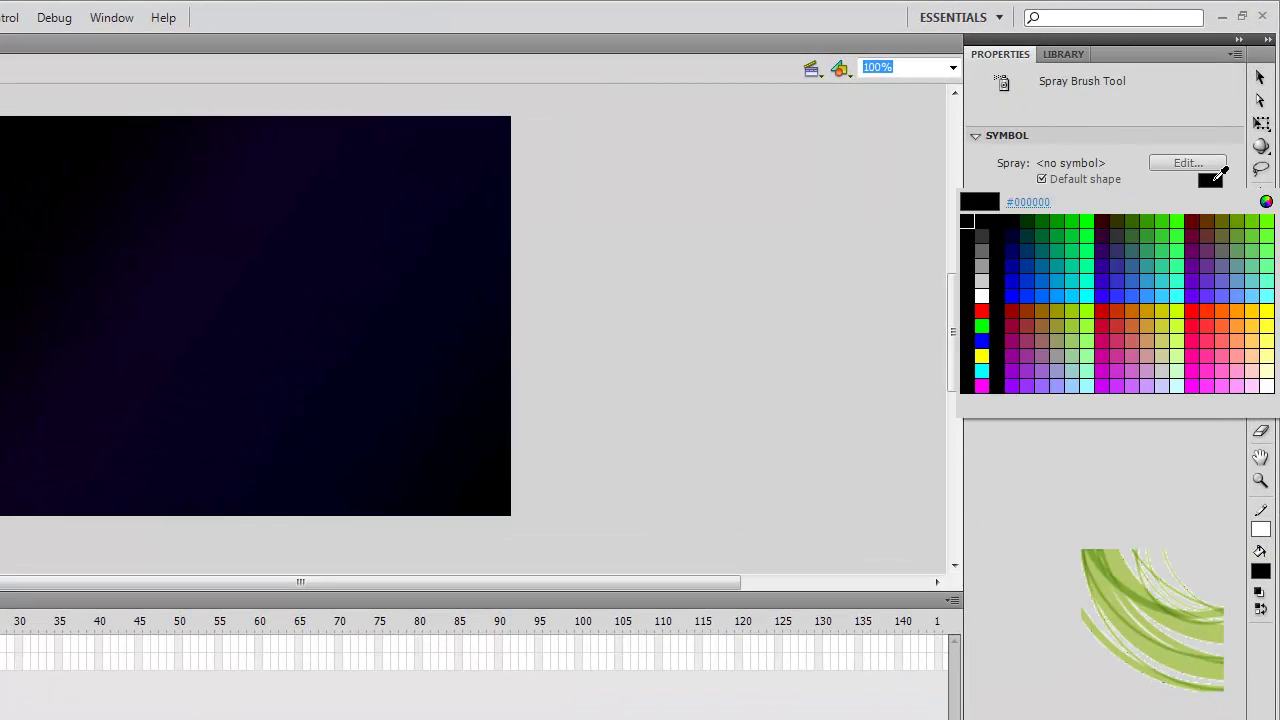
left_click(984, 294)
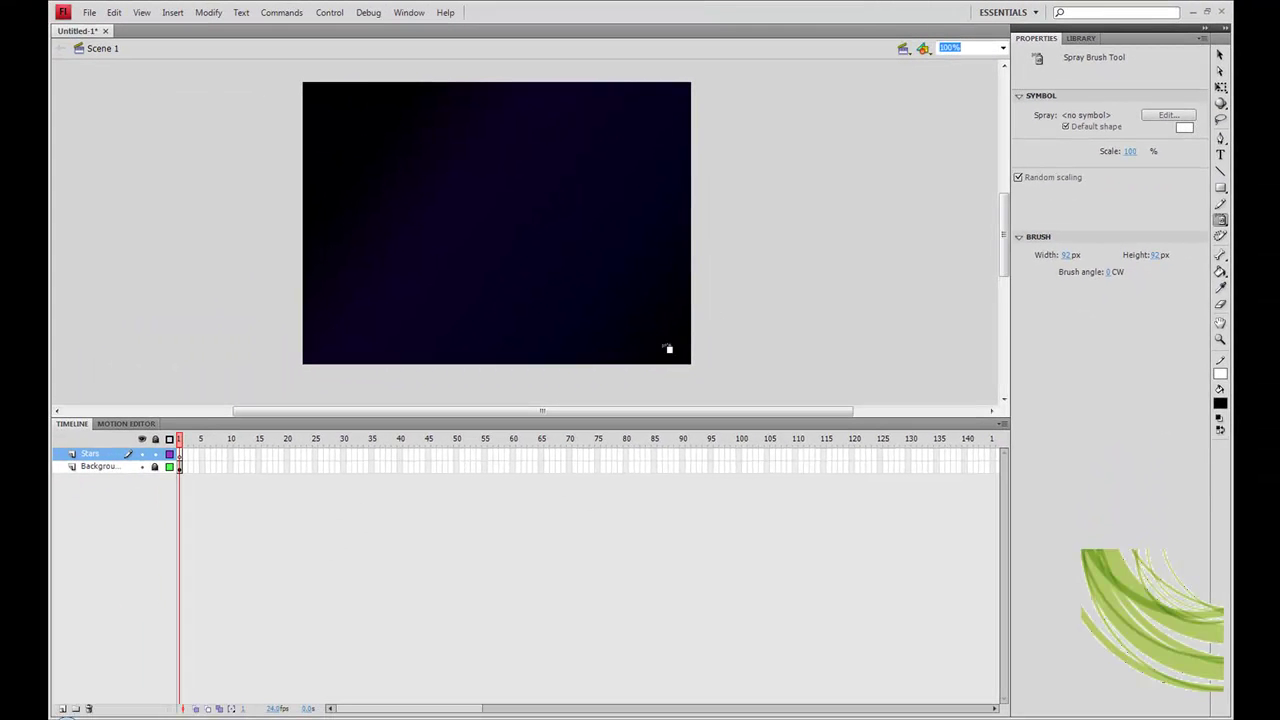
left_click_drag(666, 346, 278, 336)
mouse_move(816, 248)
left_mouse_down()
mouse_move(782, 282)
mouse_move(262, 378)
mouse_move(268, 403)
mouse_move(287, 272)
mouse_move(309, 284)
mouse_move(1006, 277)
left_mouse_up()
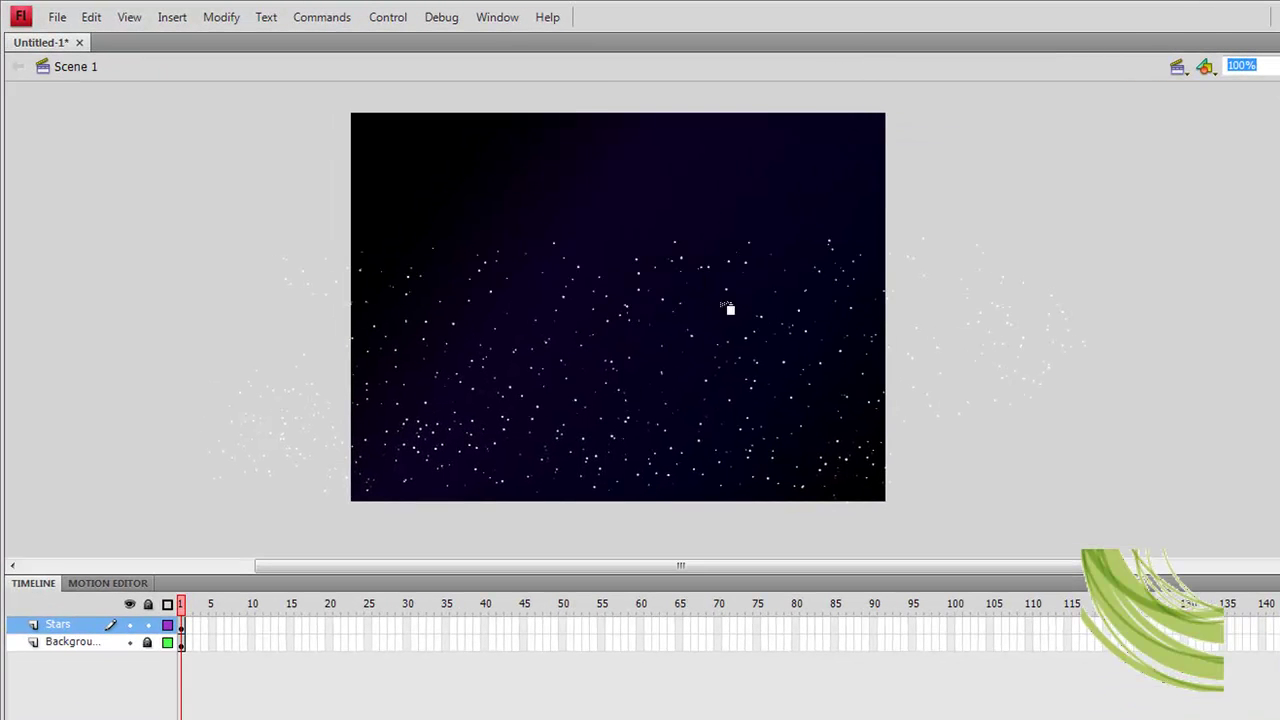
mouse_move(730, 310)
left_mouse_down()
mouse_move(674, 349)
mouse_move(858, 118)
mouse_move(873, 352)
mouse_move(816, 122)
mouse_move(589, 339)
mouse_move(528, 489)
mouse_move(929, 94)
mouse_move(630, 466)
mouse_move(538, 273)
mouse_move(366, 304)
mouse_move(423, 411)
mouse_move(511, 470)
mouse_move(781, 181)
left_mouse_up()
mouse_move(303, 272)
left_mouse_down()
mouse_move(734, 183)
mouse_move(969, 66)
mouse_move(683, 134)
mouse_move(985, 257)
left_mouse_up()
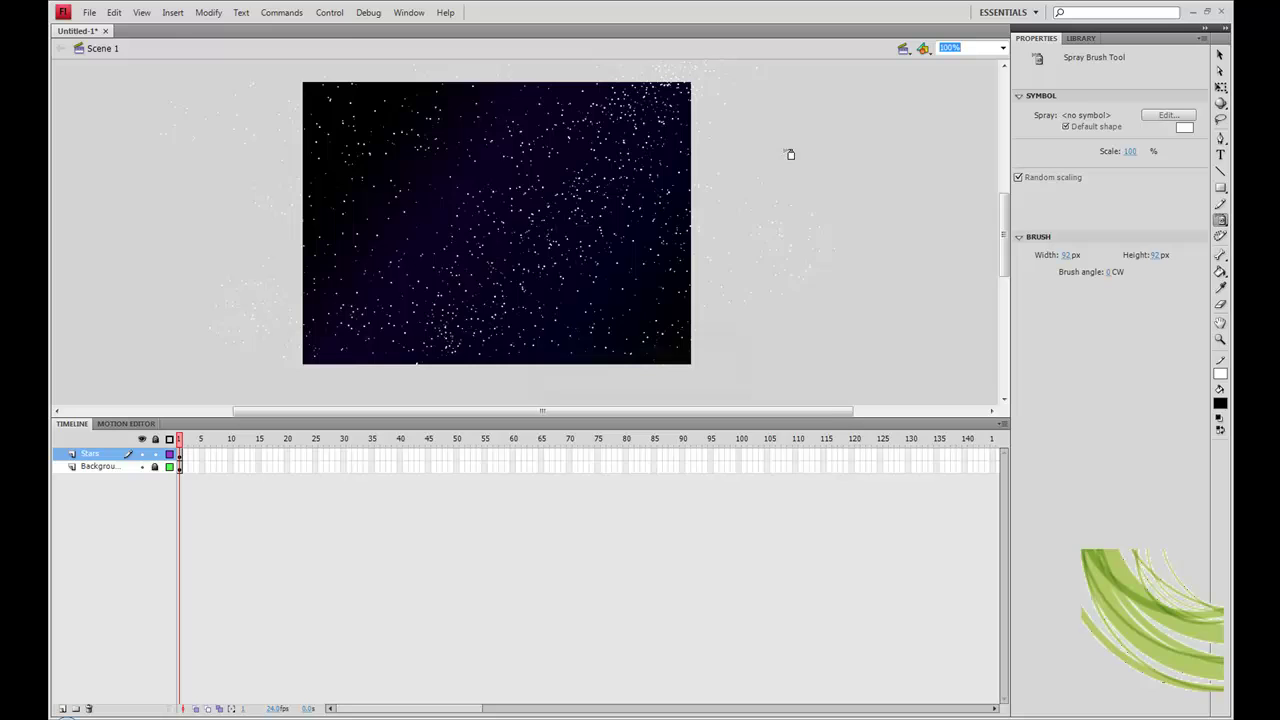
- Test-play the movie with Ctrl+Enter, close the preview, and lock the Stars layer
key("ctrl+Return")
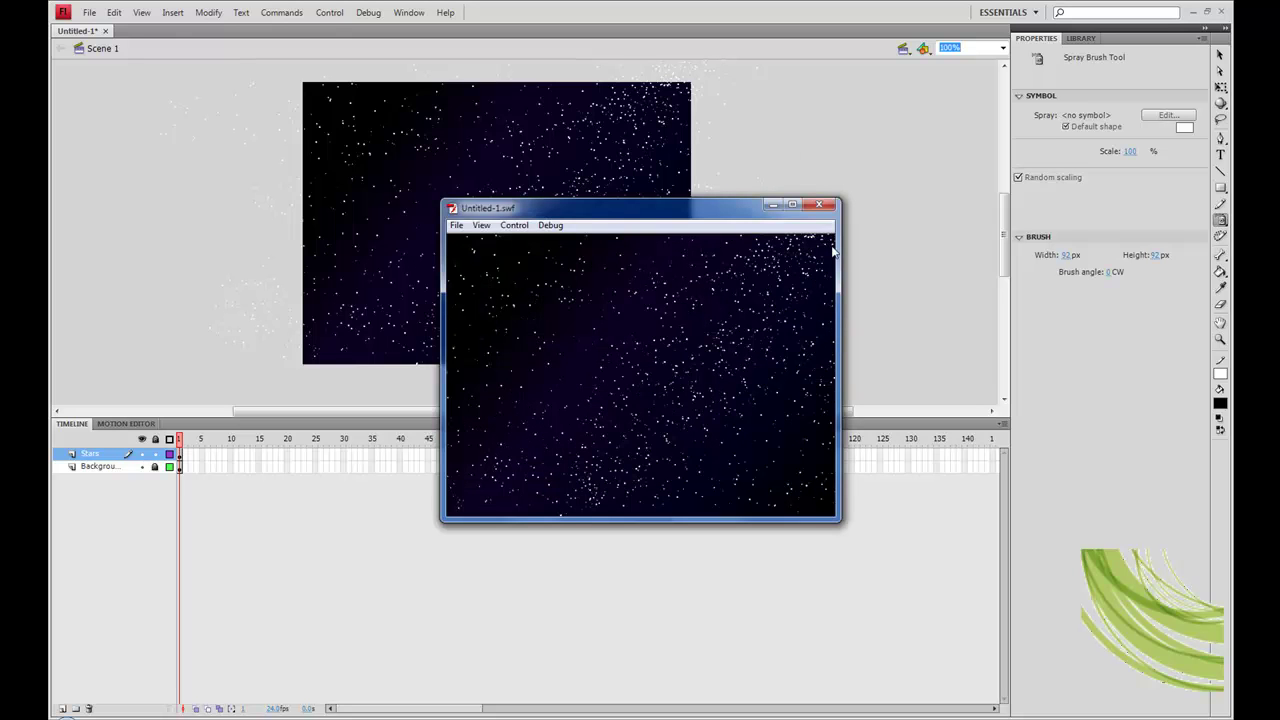
left_click(819, 204)
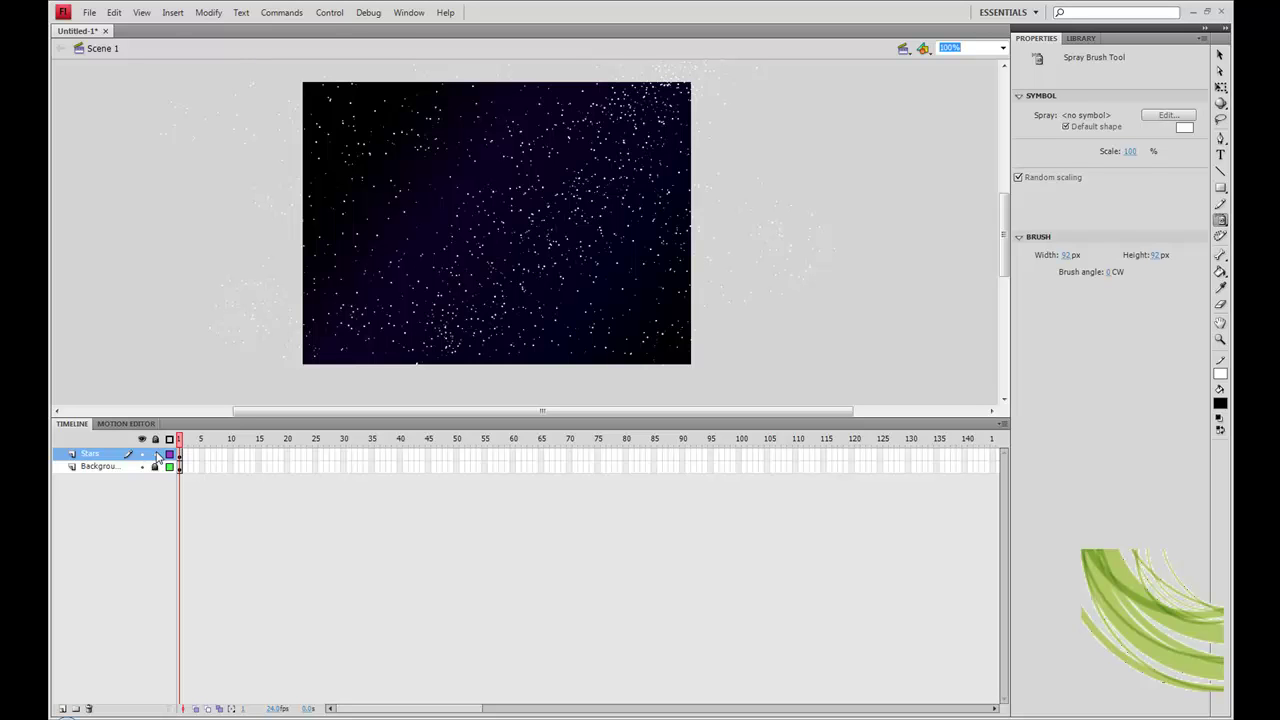
left_click(391, 688)
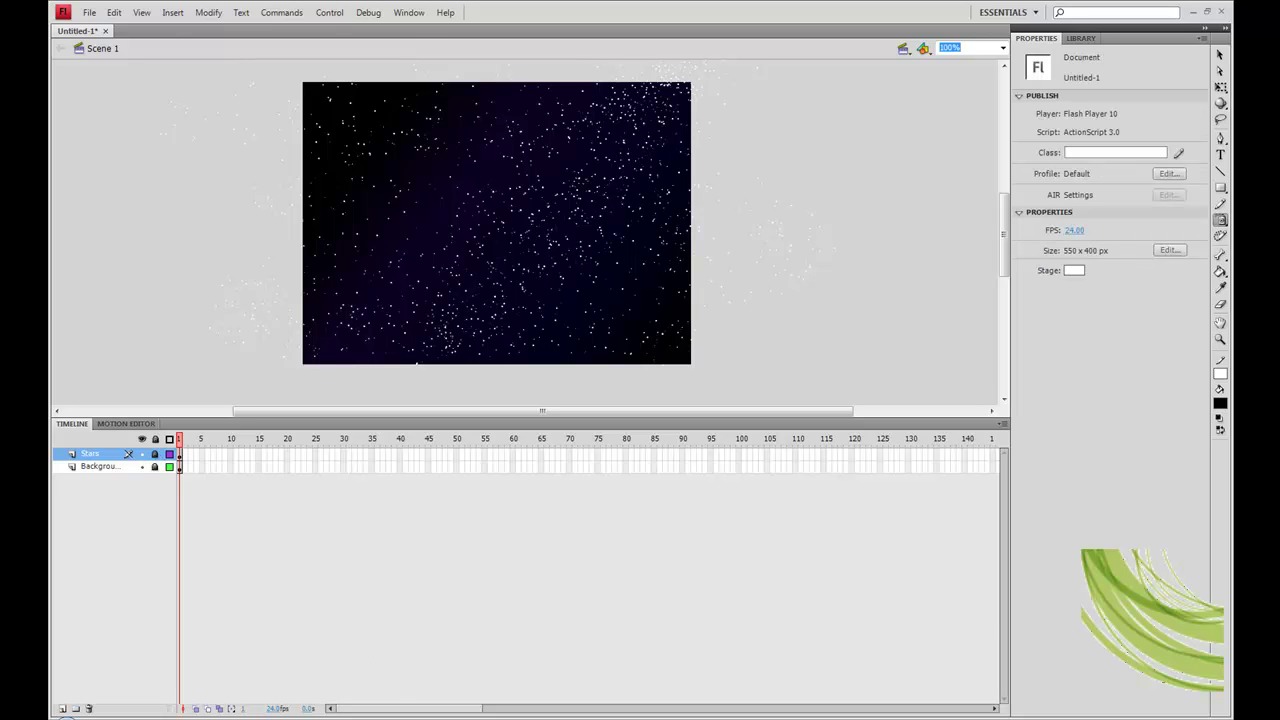